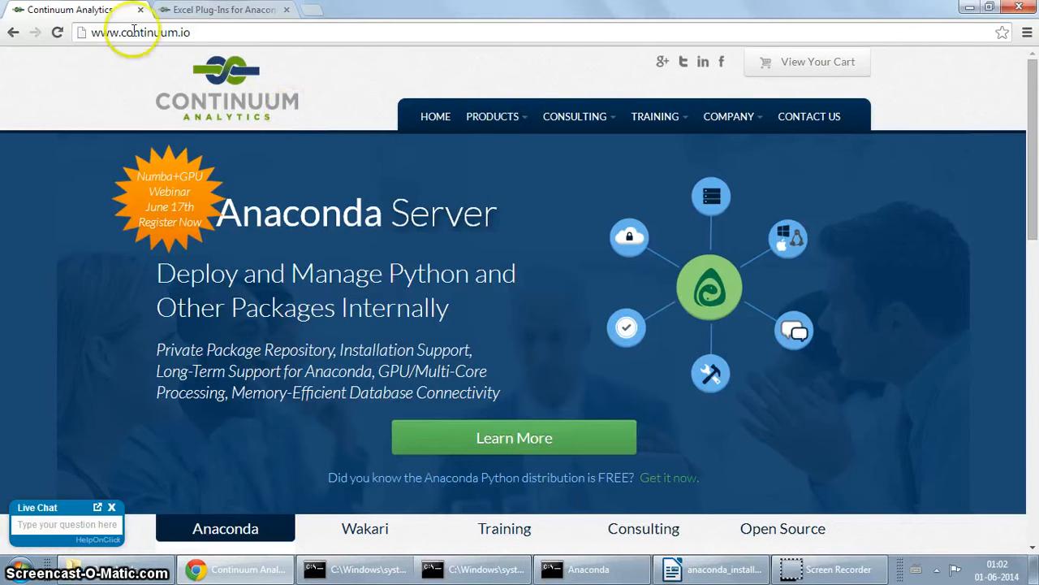
click(217, 34)
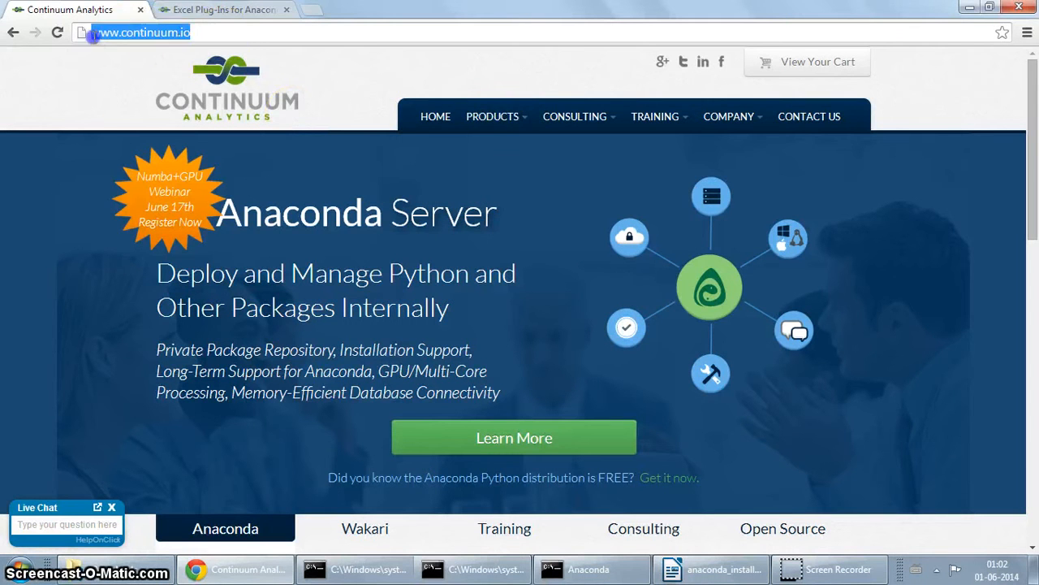
click(235, 31)
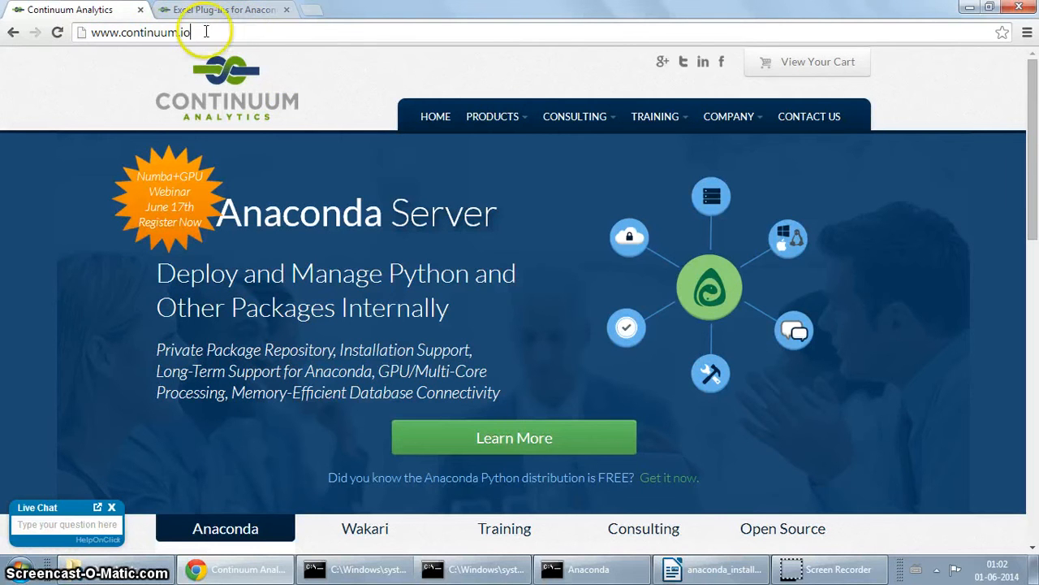
mouse_move(482, 122)
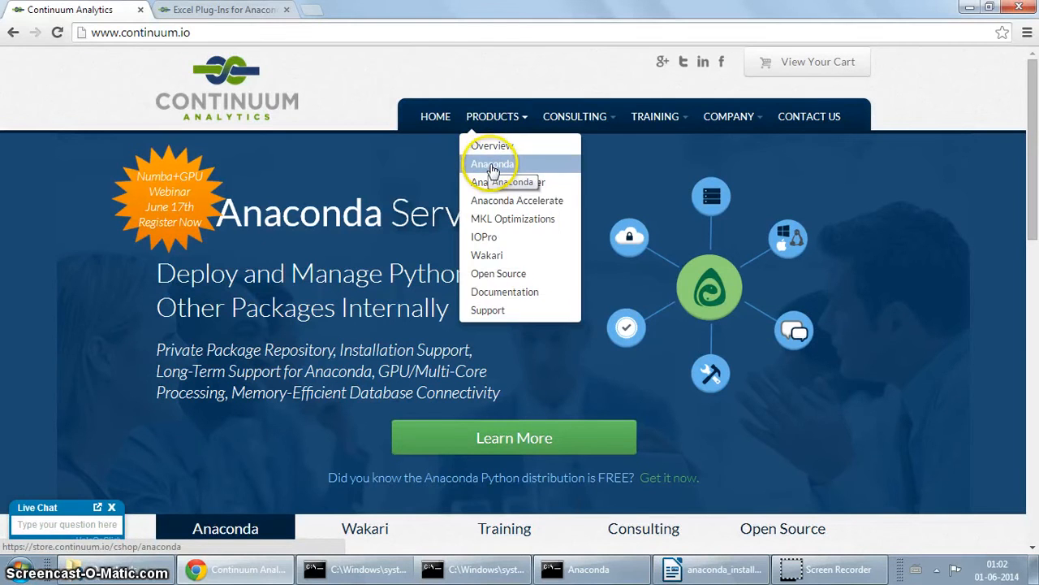
Step: Open the Anaconda product page, look over the store page, and open the free download form
click(493, 166)
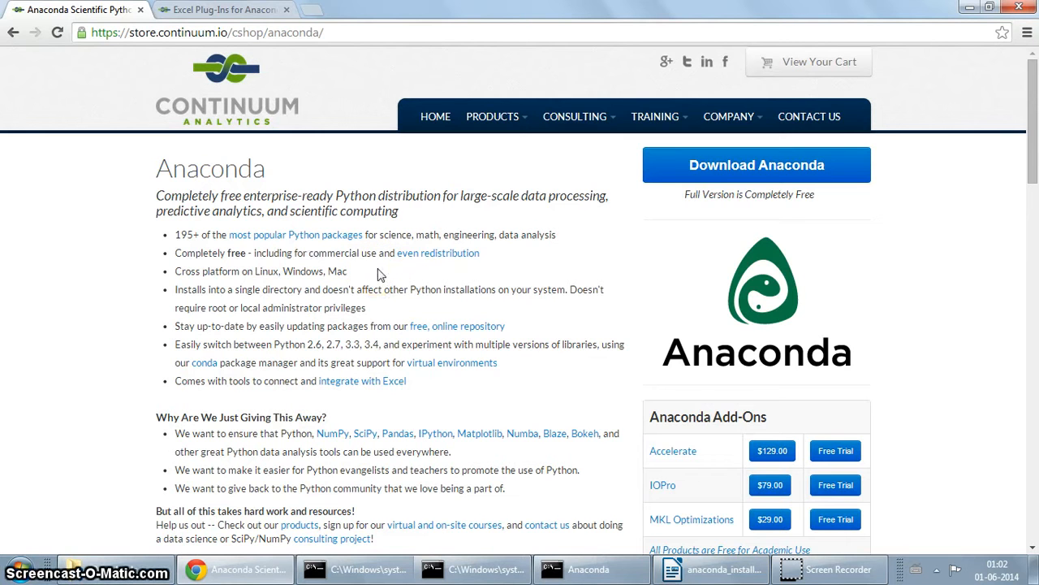
scroll(378, 275, down, 3)
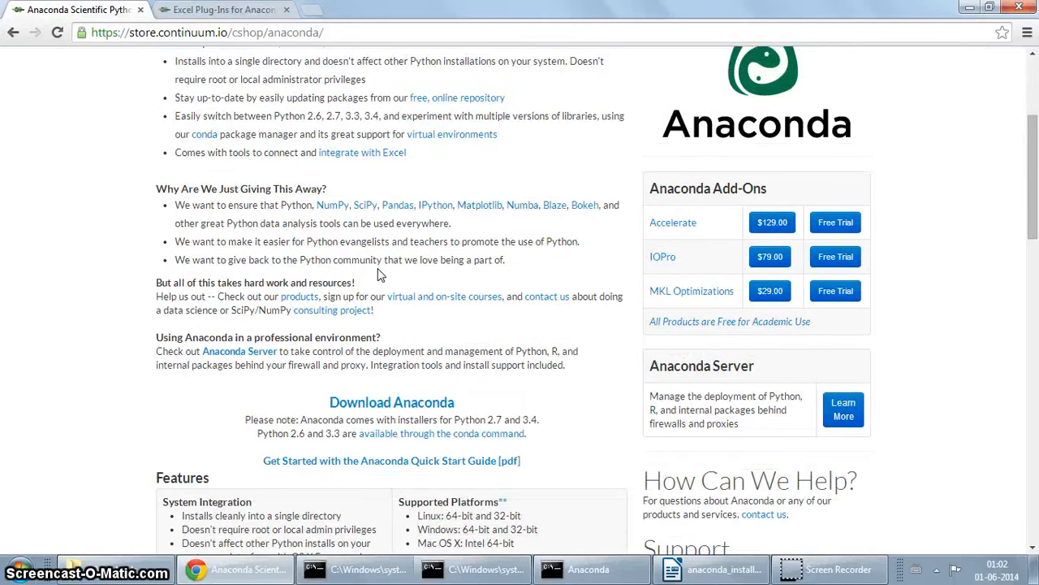
scroll(379, 275, up, 3)
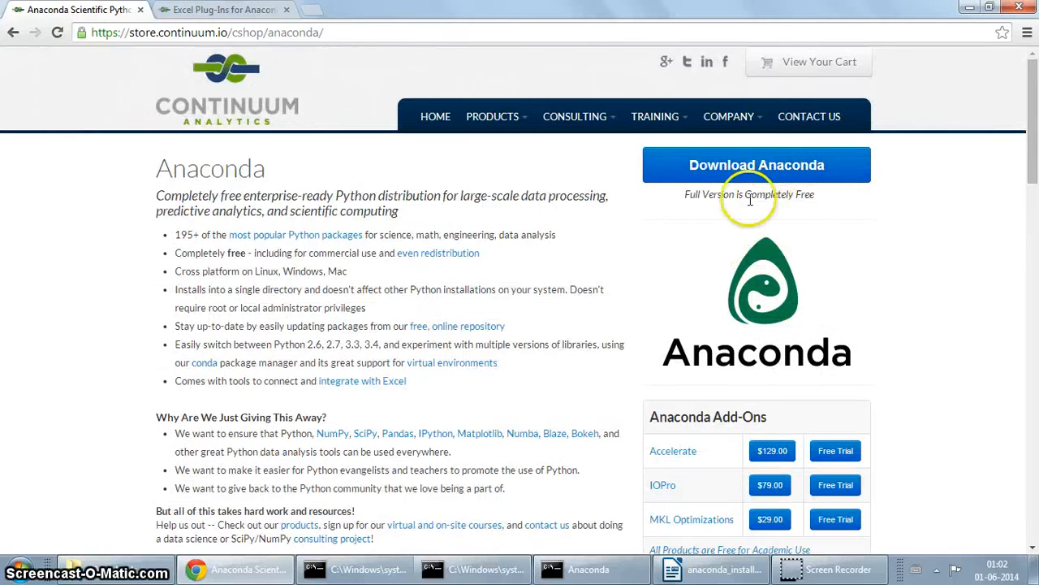
scroll(745, 175, down, 3)
scroll(749, 179, up, 3)
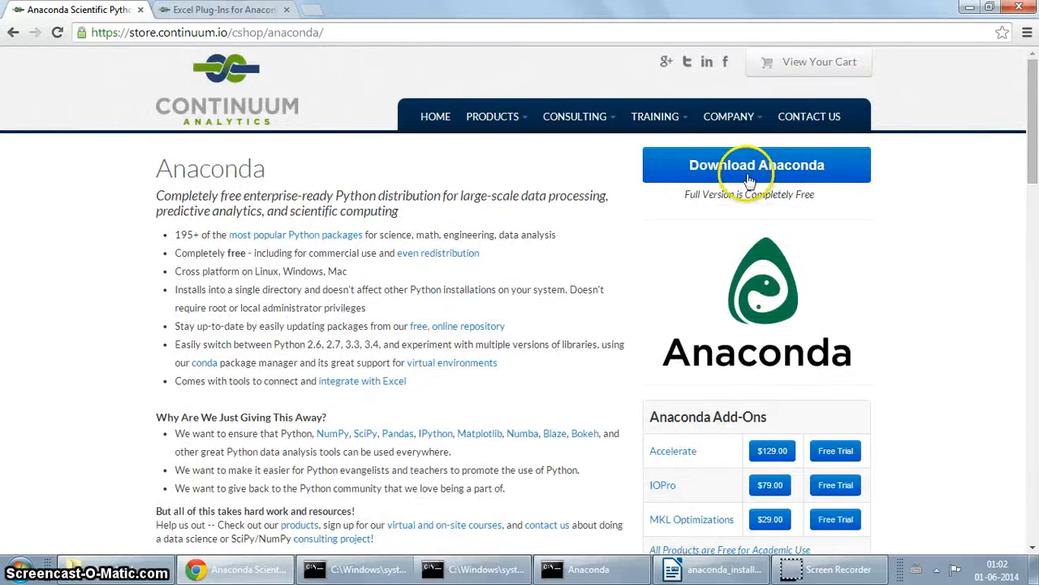
click(716, 169)
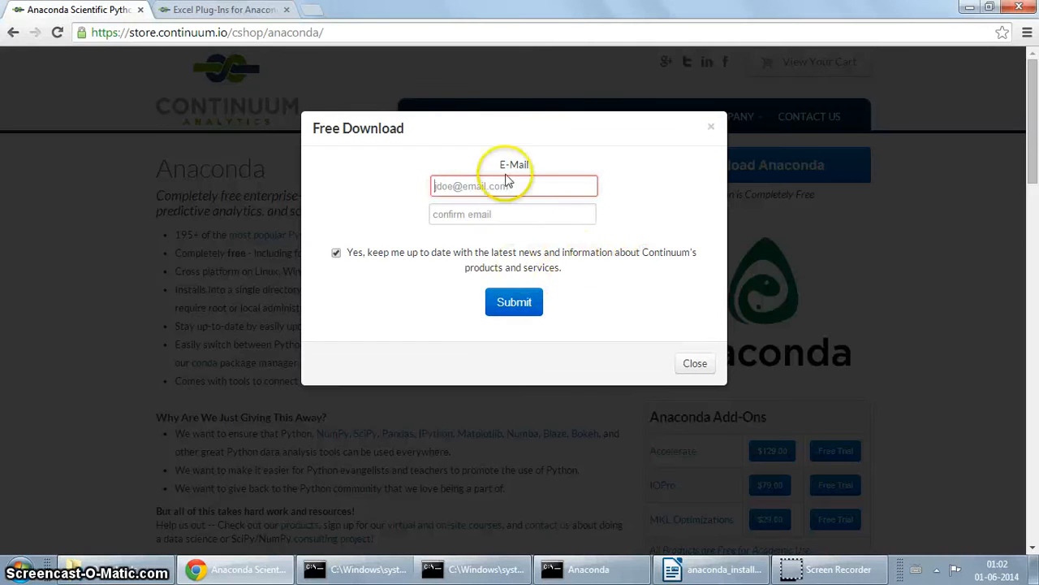
Step: Fill the E-Mail and confirmation fields with the saved e-mail address and submit the form
text(ami)
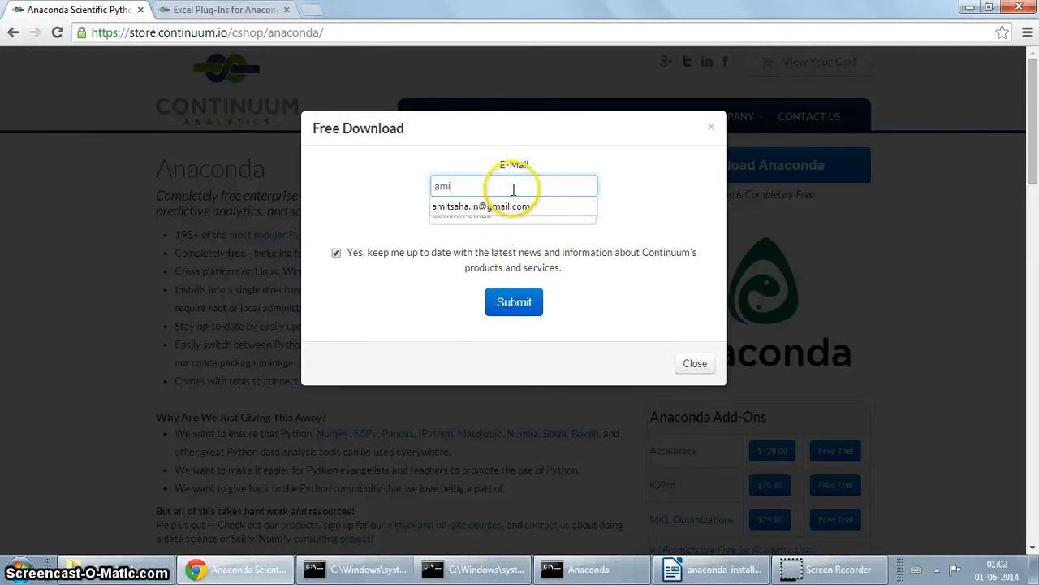
click(487, 206)
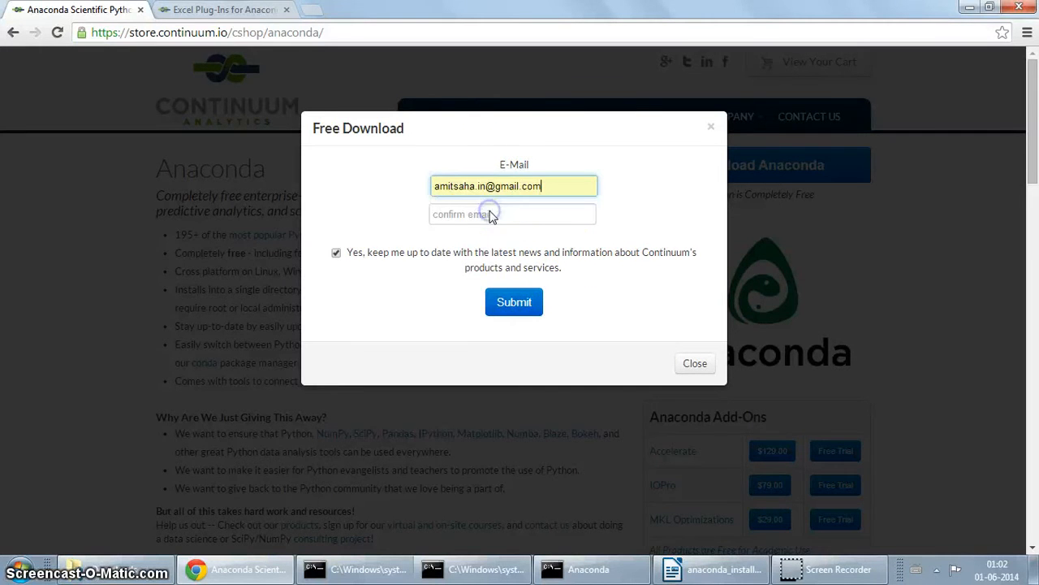
click(492, 212)
click(485, 236)
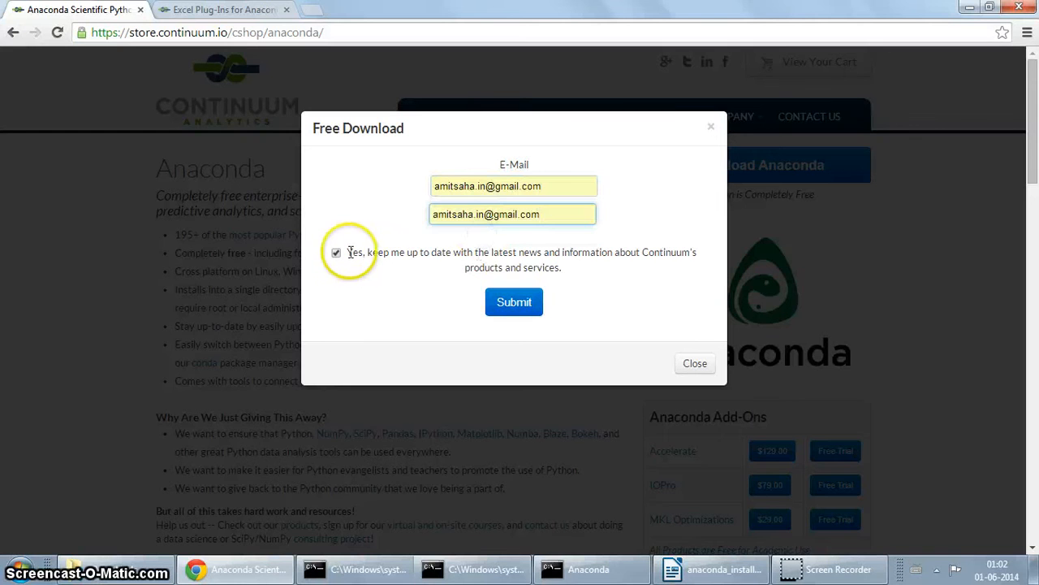
click(513, 312)
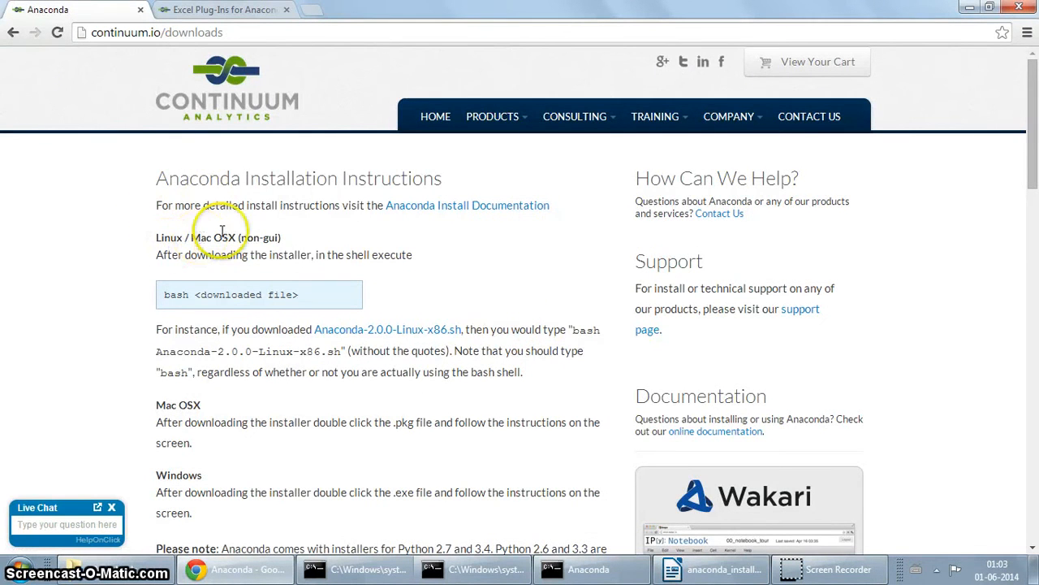
Step: Scroll down to the Linux, Mac OS X and Windows installer listings, including Windows 64-bit (334M)
scroll(234, 252, down, 2)
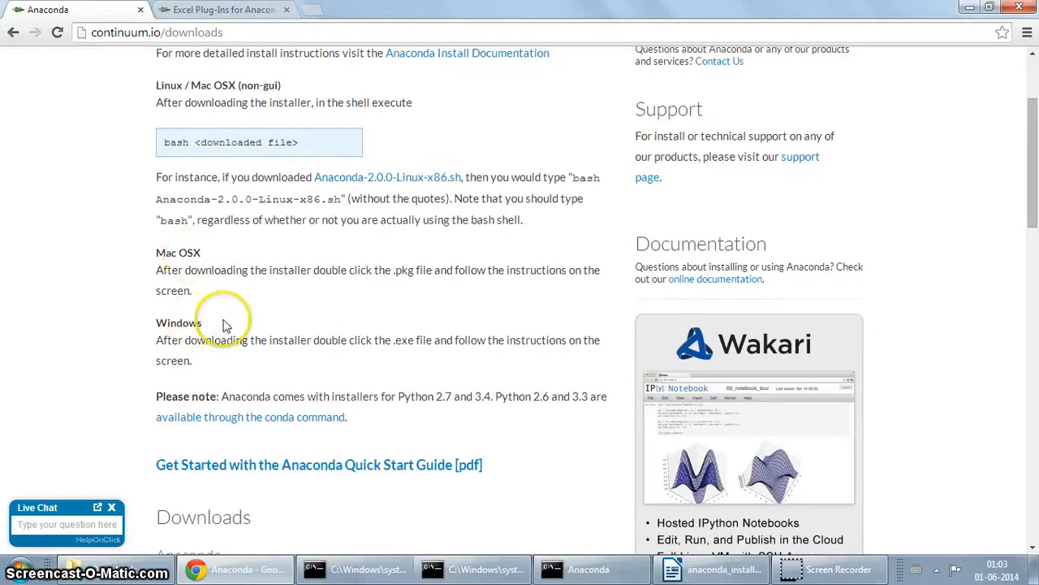
scroll(342, 314, down, 1)
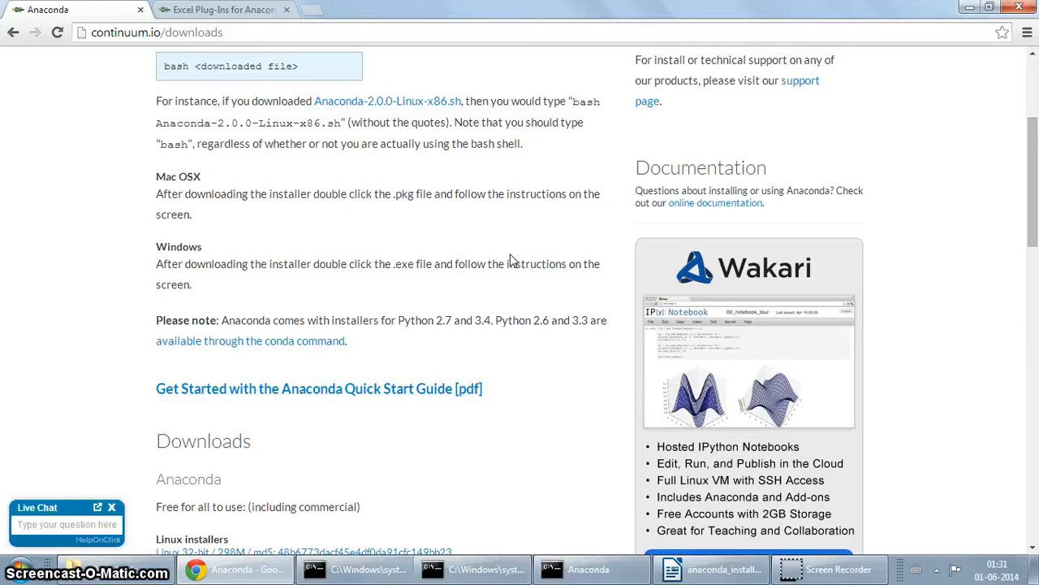
click(511, 258)
scroll(511, 287, down, 2)
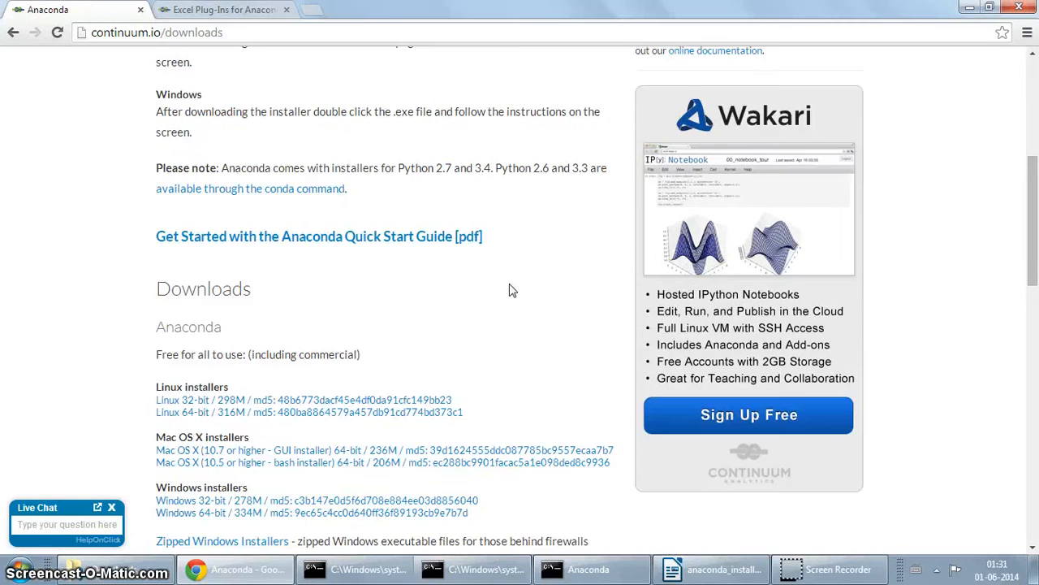
scroll(511, 288, down, 2)
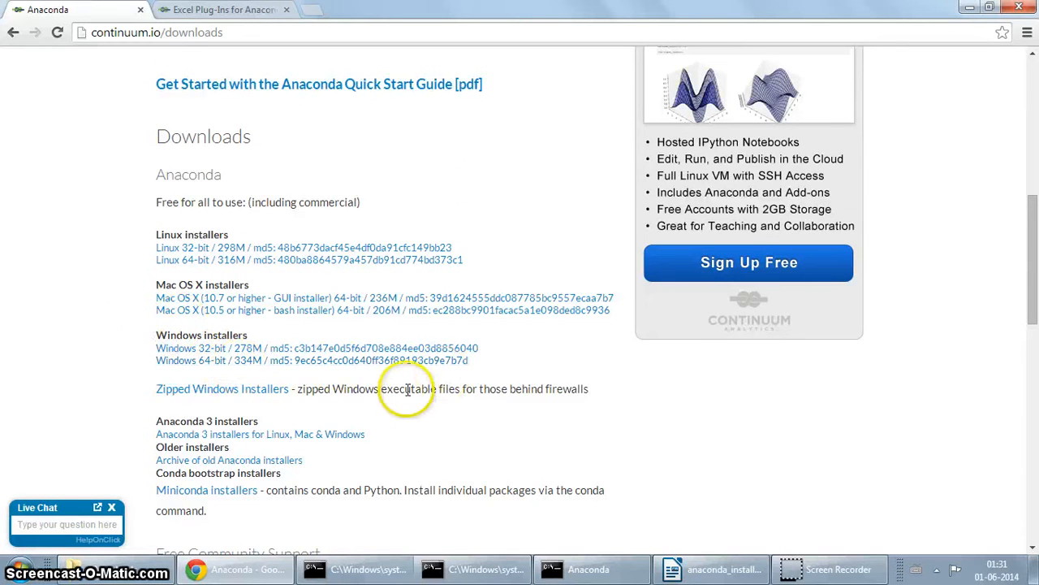
scroll(407, 389, down, 1)
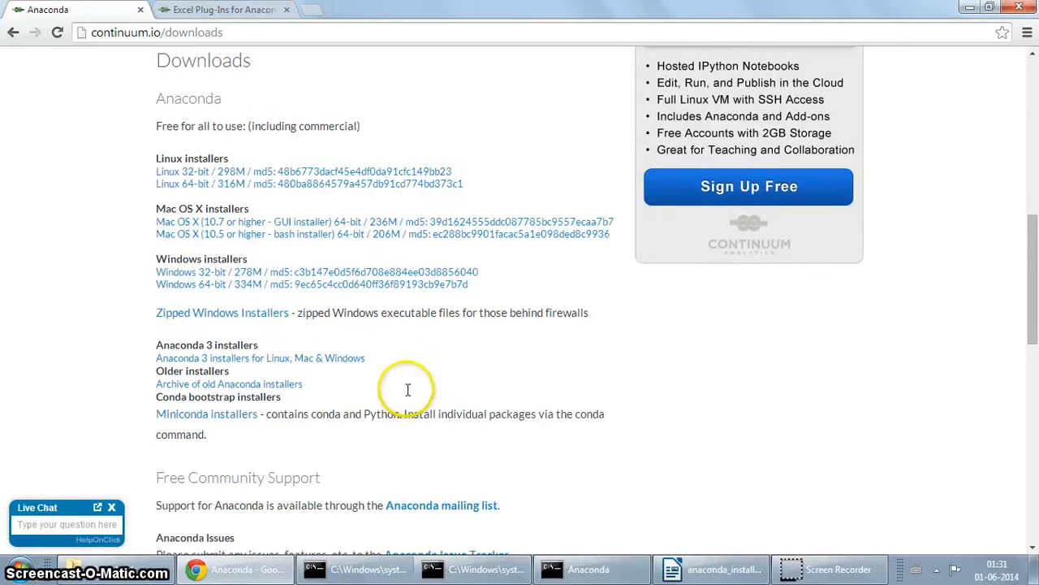
Step: Open the Anaconda 3 installers index and the Downloads folder holding Anaconda3-2.0.0-Windows-x86_64
click(313, 363)
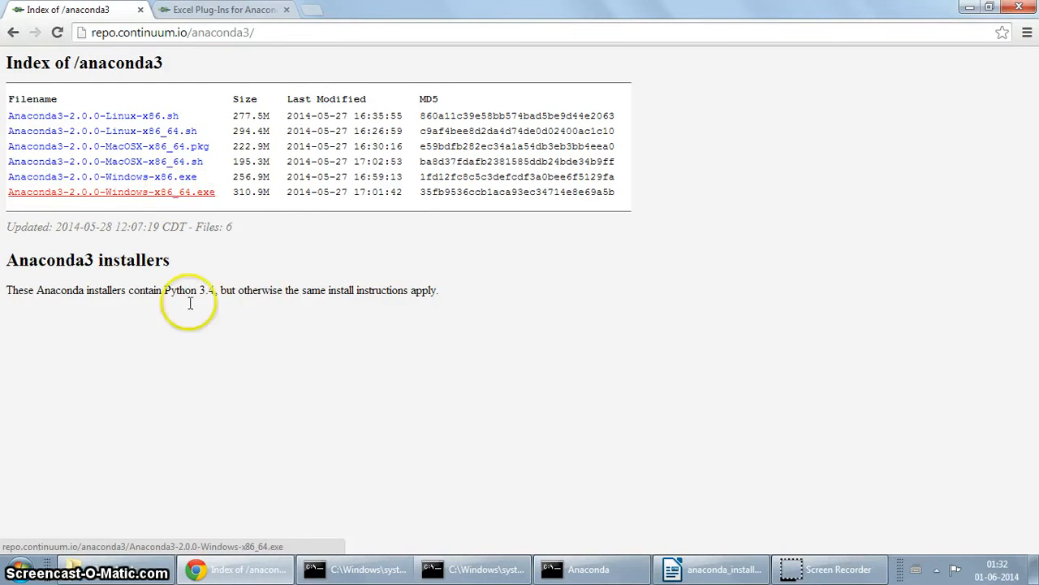
click(151, 571)
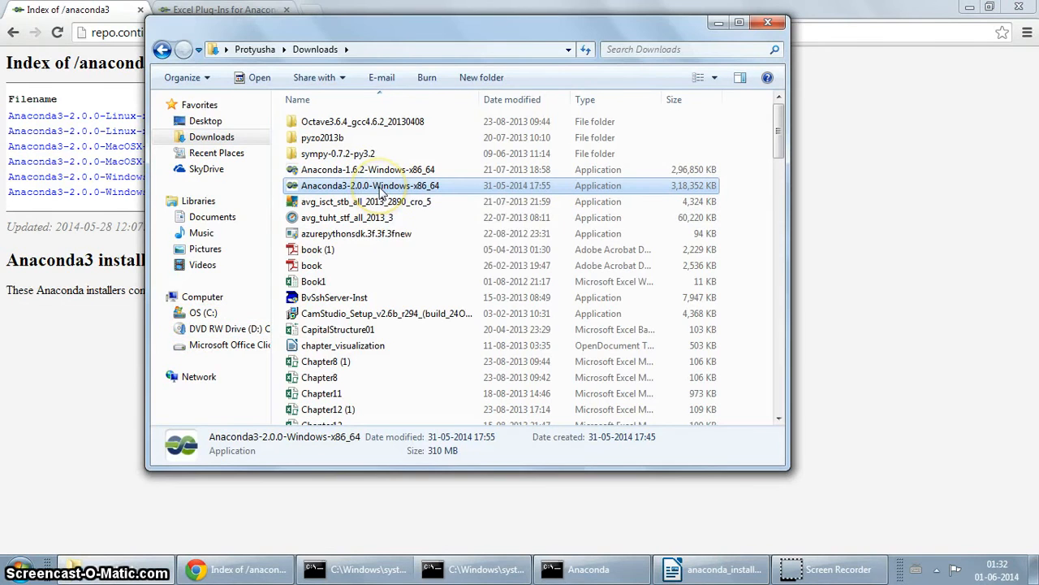
Step: Run Anaconda3-2.0.0-Windows-x86_64 past the security warning and welcome page to the License Agreement
double_click(444, 187)
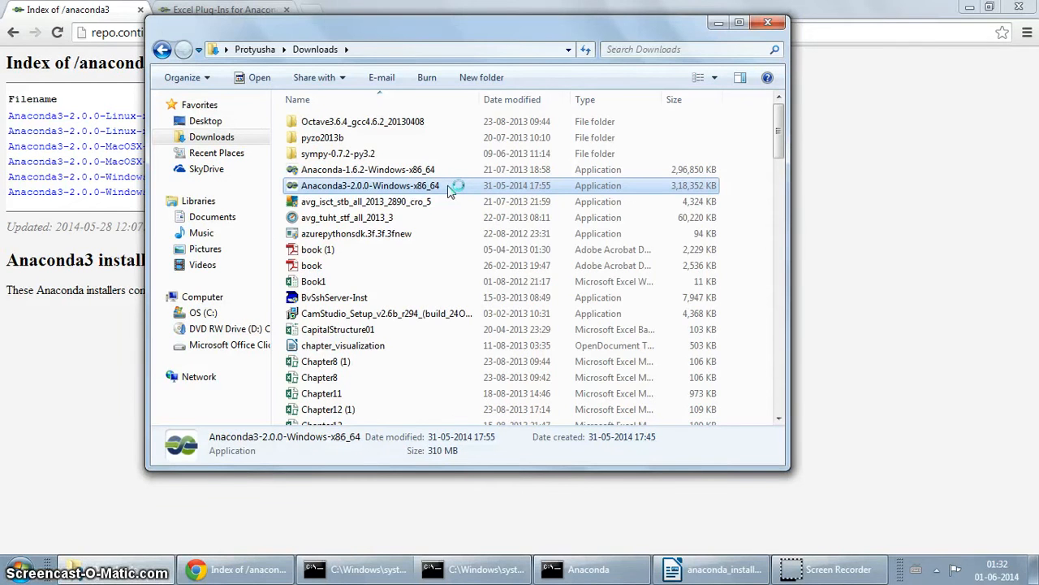
click(549, 307)
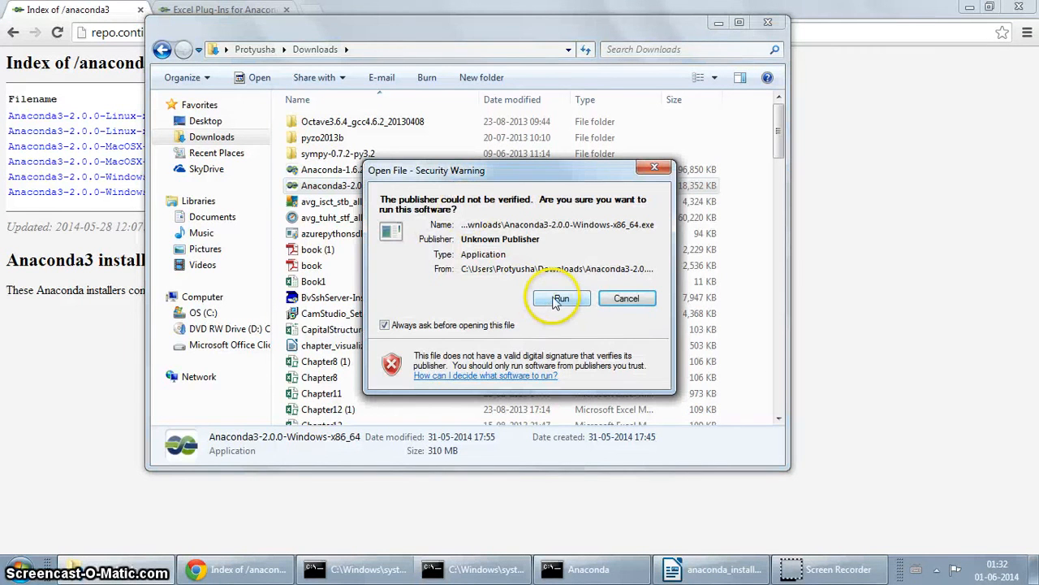
click(556, 299)
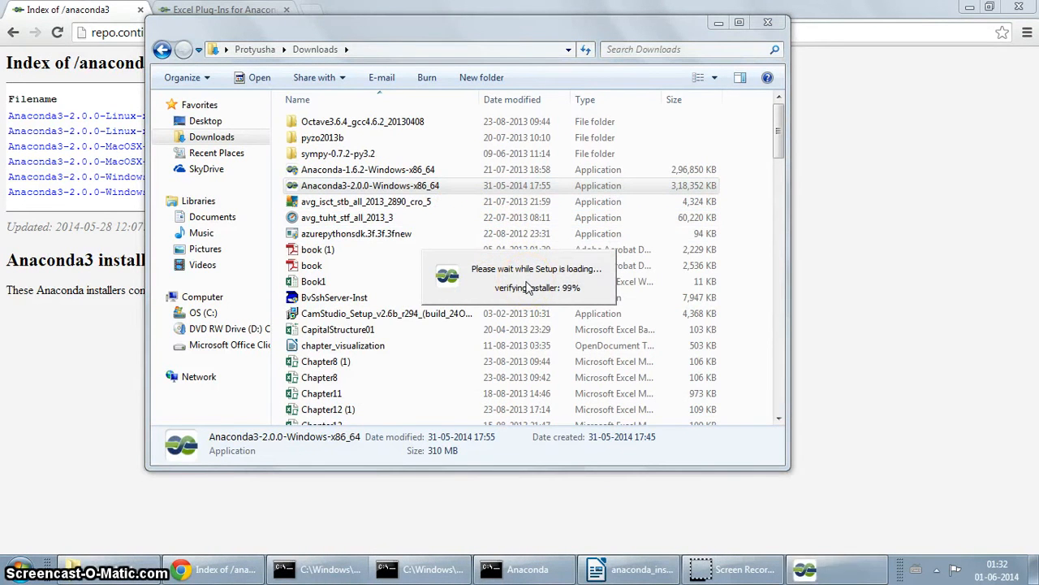
click(616, 406)
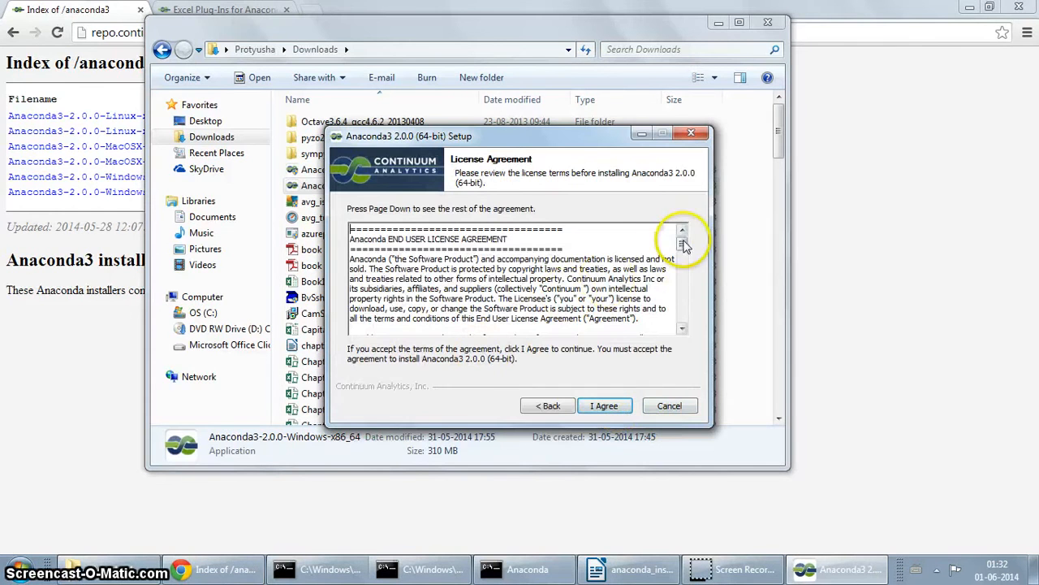
Step: Accept the license agreement and choose the Just Me (recommended) installation type
mouse_move(682, 244)
mouse_down()
mouse_move(686, 318)
mouse_move(680, 234)
mouse_up()
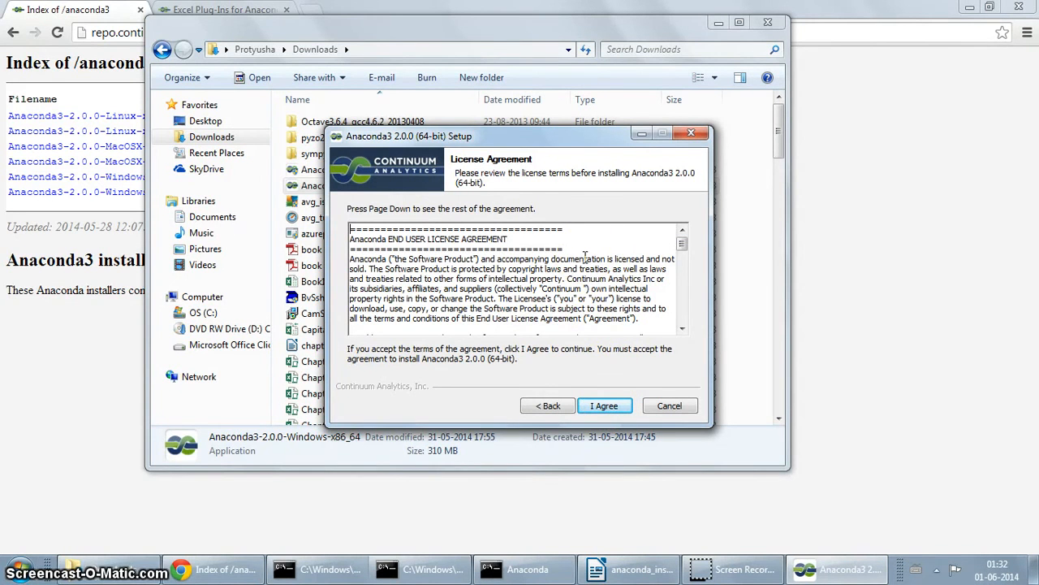
click(603, 406)
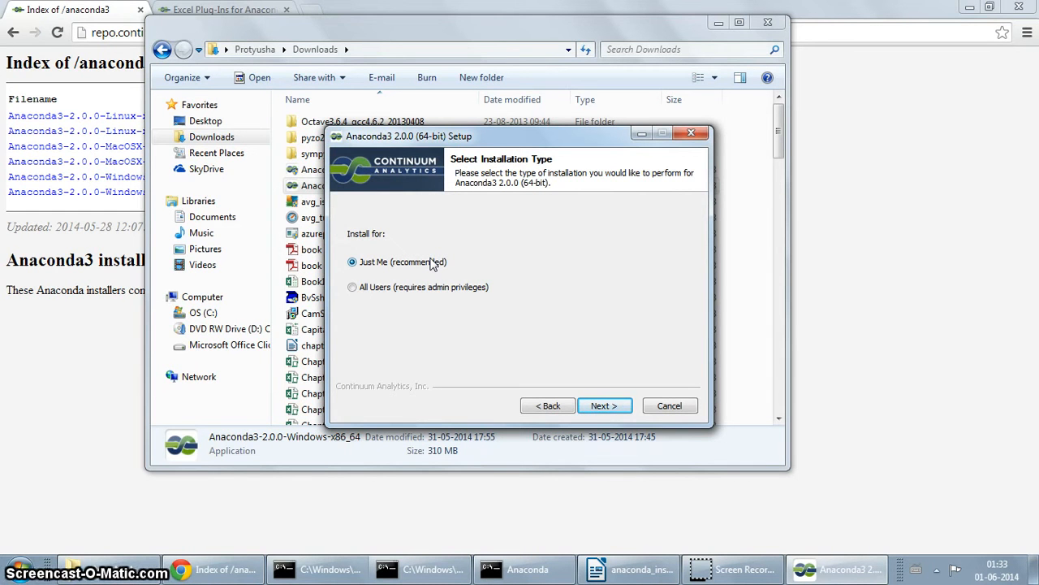
click(402, 274)
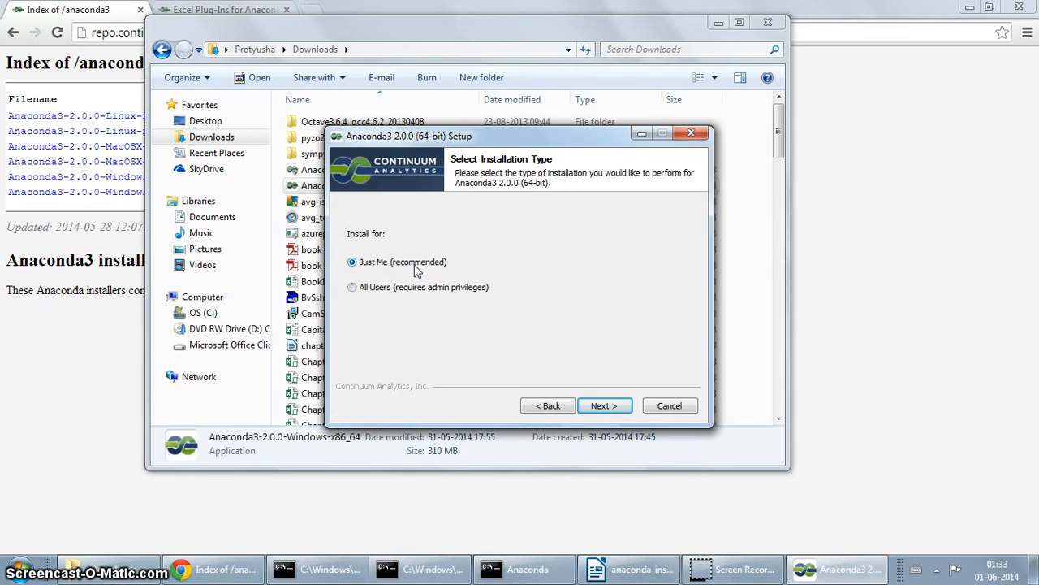
click(599, 406)
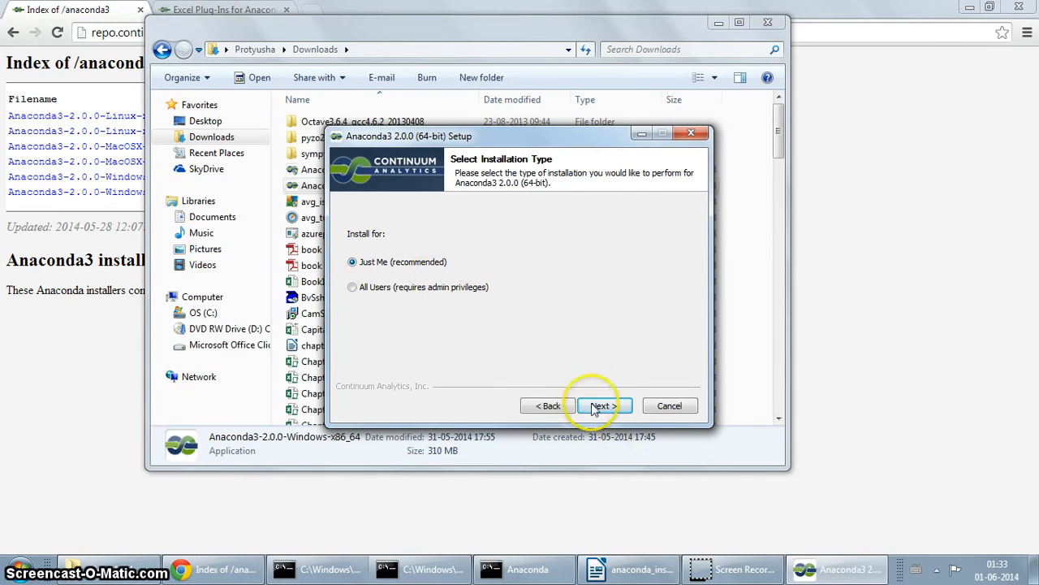
Step: Edit the install location path to C:\Anaconda3-installation (310.2MB required)
click(598, 406)
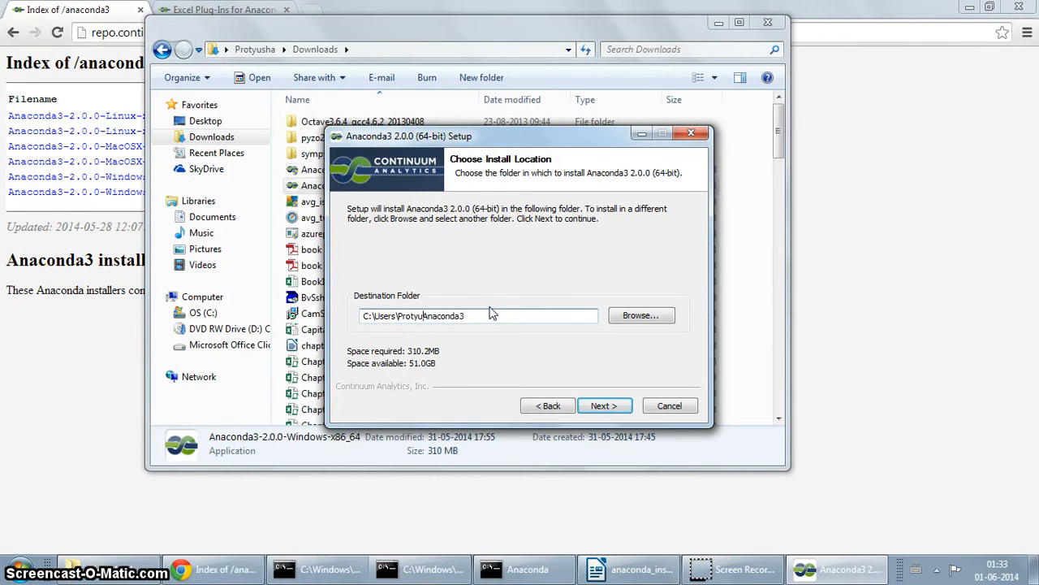
key(BackSpace)
key(BackSpace)
key(BackSpace)
key(BackSpace)
key(BackSpace)
key(BackSpace)
key(BackSpace)
key(BackSpace)
key(BackSpace)
key(BackSpace)
key(BackSpace)
key(BackSpace)
key(BackSpace)
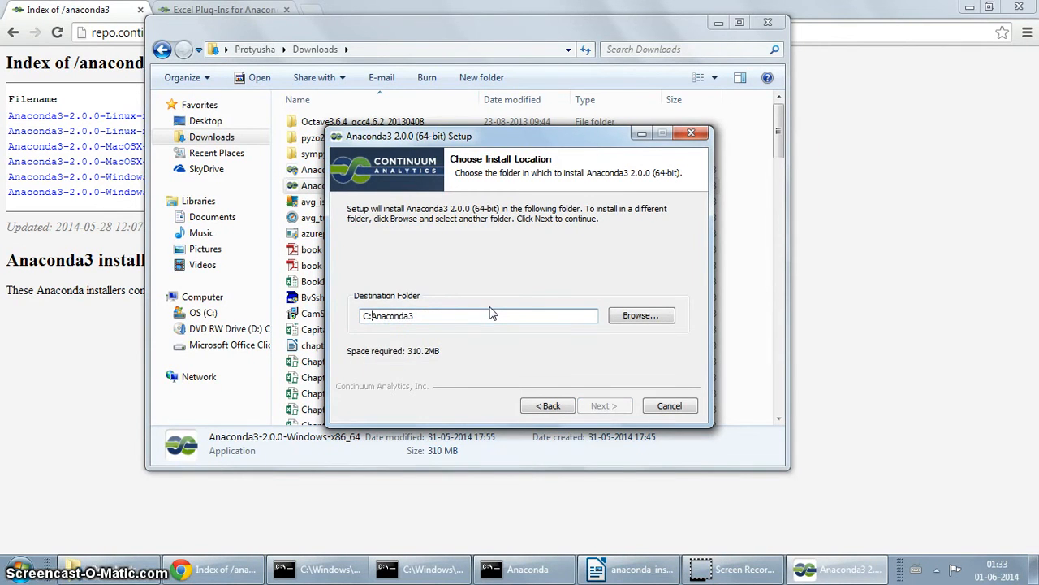
text(\)
key(Right)
text(0)
key(BackSpace)
key(BackSpace)
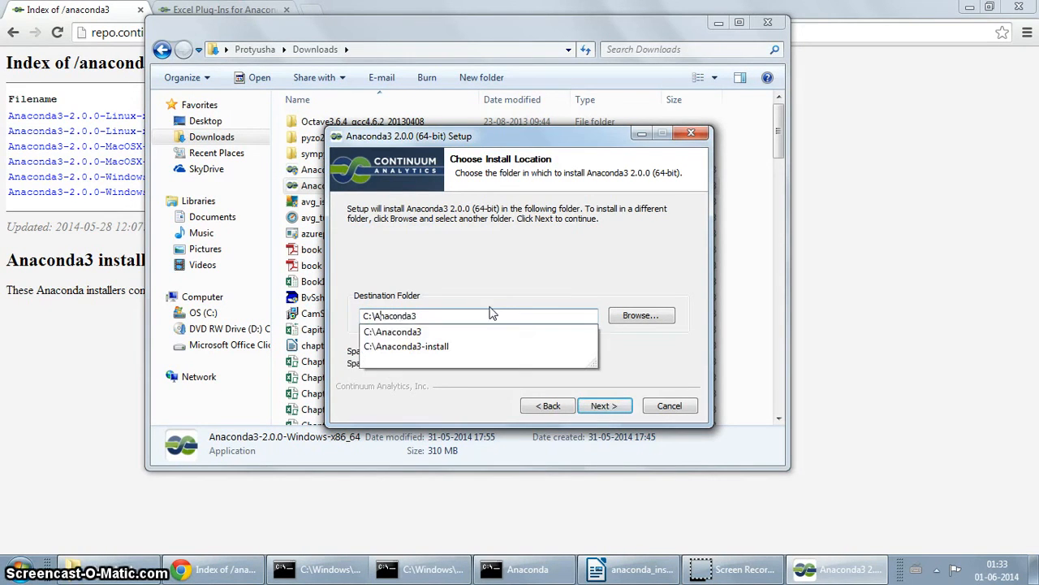
click(457, 318)
text(3)
key(BackSpace)
text(3-)
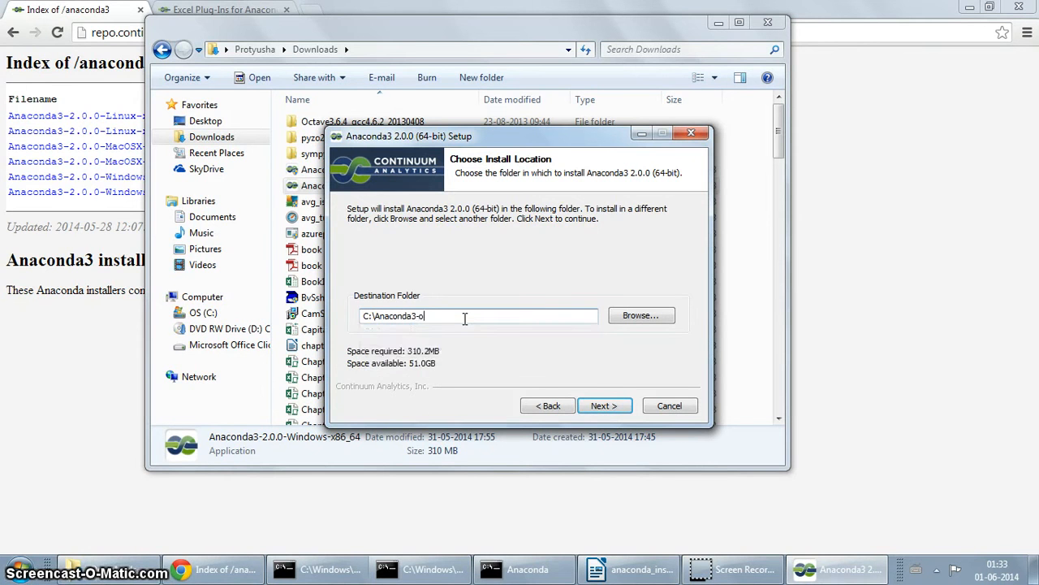
text(insta)
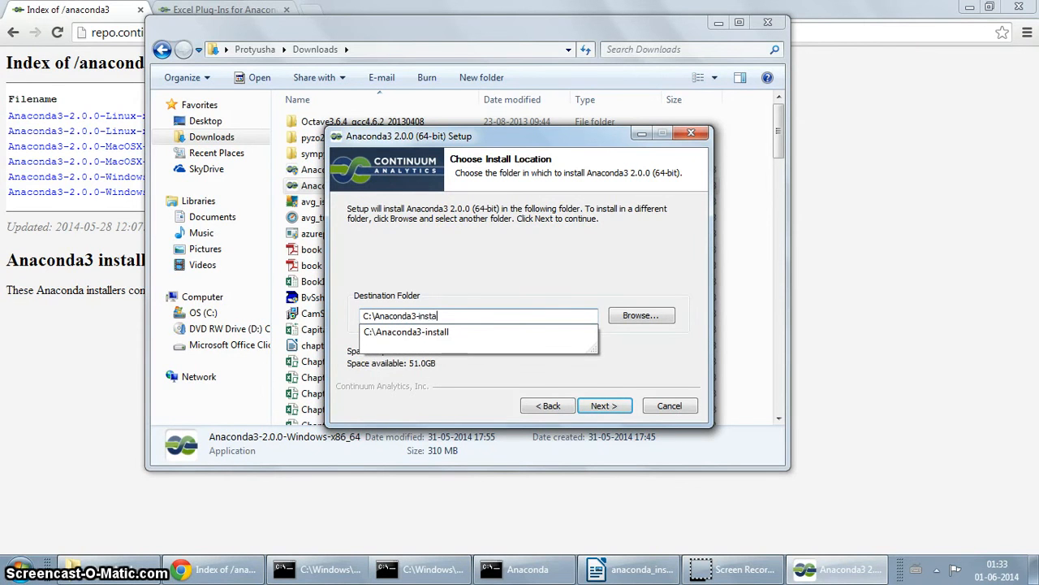
text(llation)
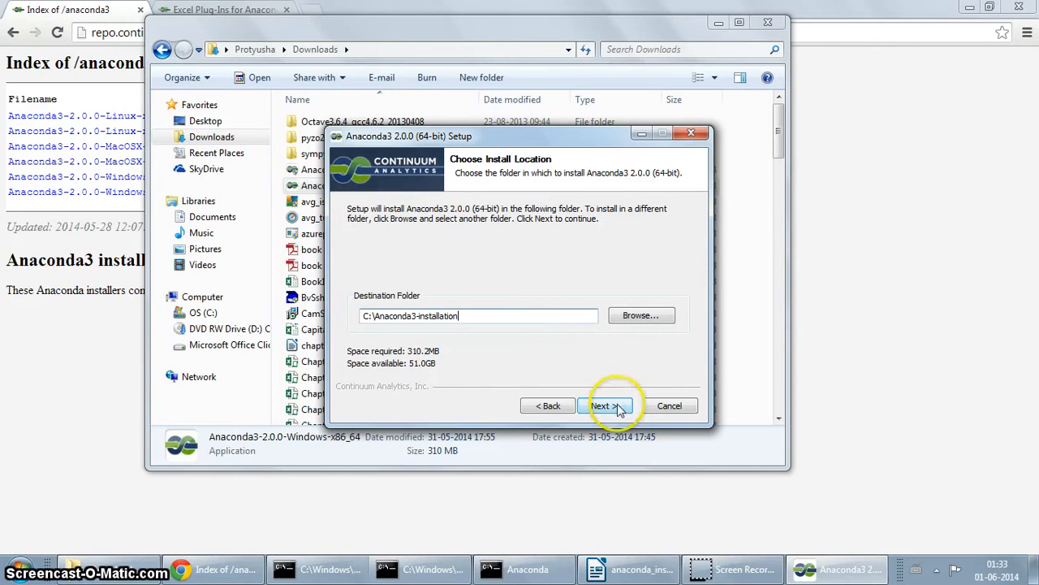
click(442, 363)
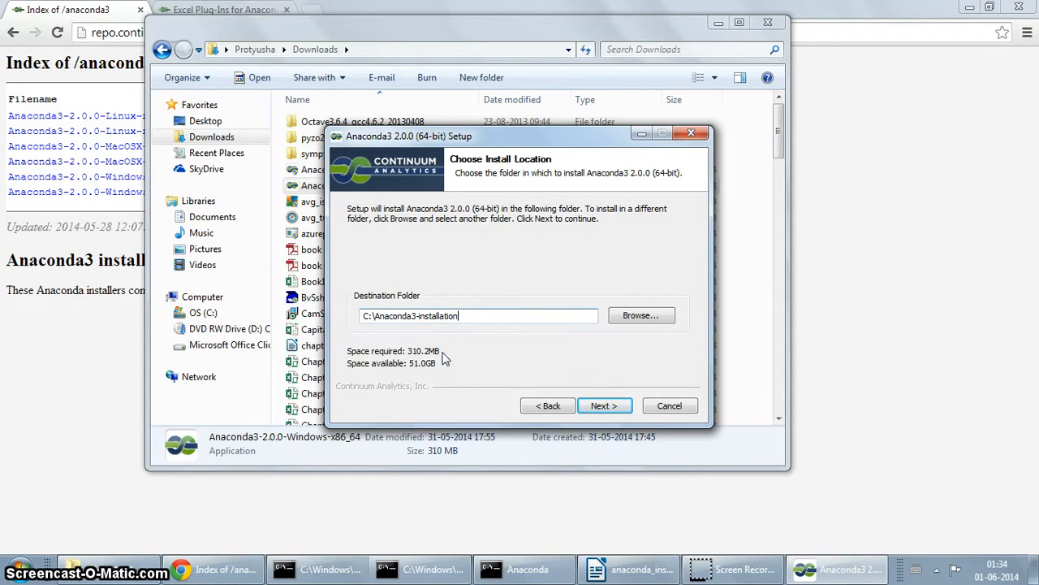
Step: Accept the install location and tick 'Register Anaconda as my default Python 3.4'
click(605, 406)
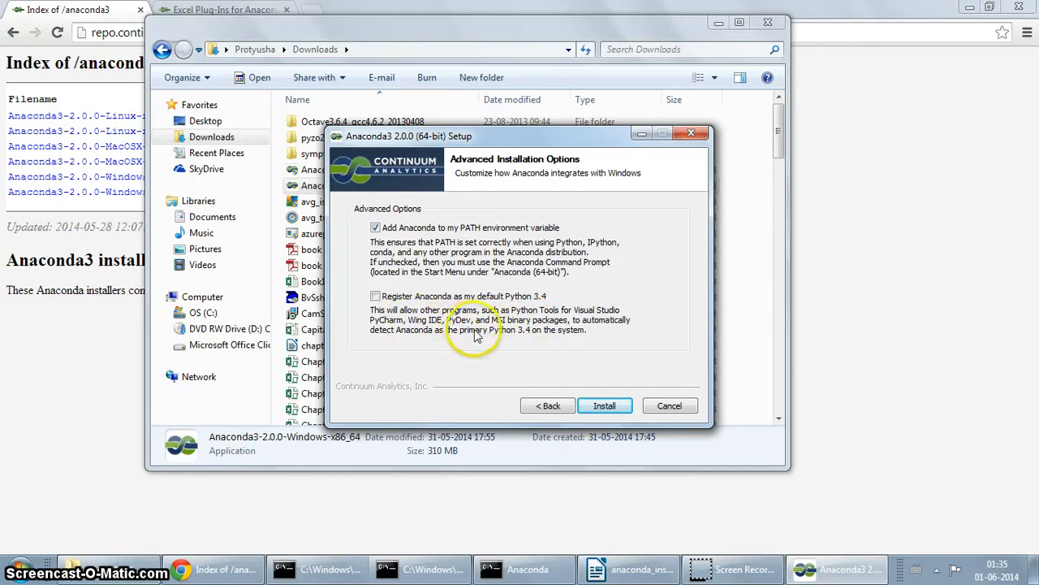
click(375, 297)
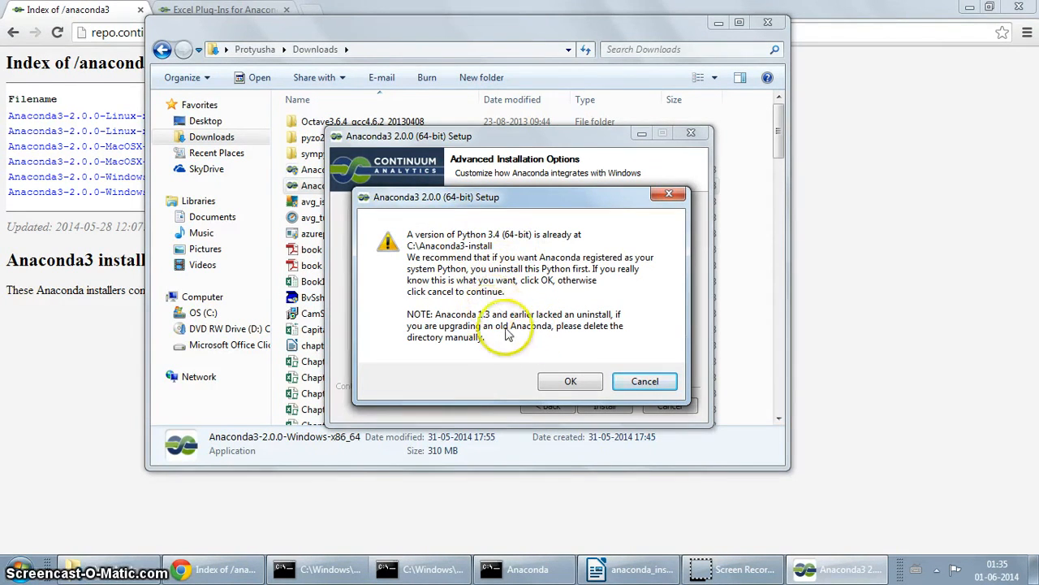
Step: Dismiss the existing-Python warning, start the installation, and return to Chrome's anaconda3 index page
click(571, 381)
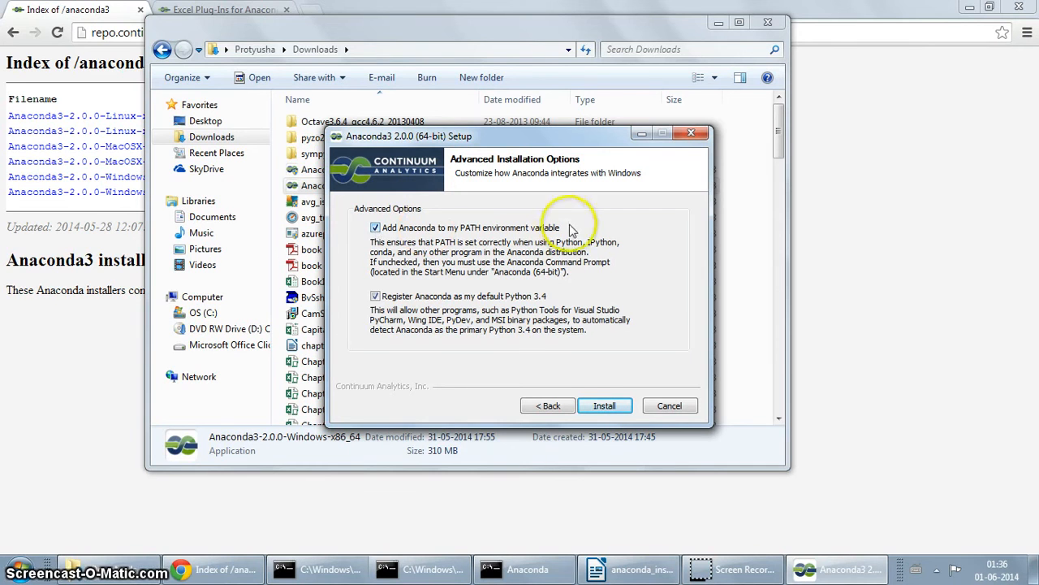
click(611, 407)
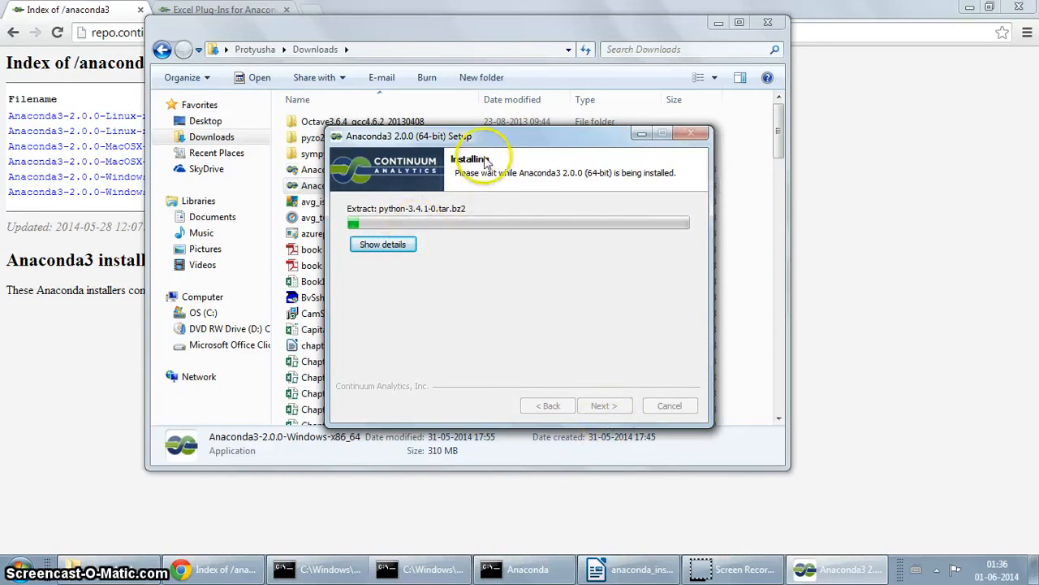
click(215, 568)
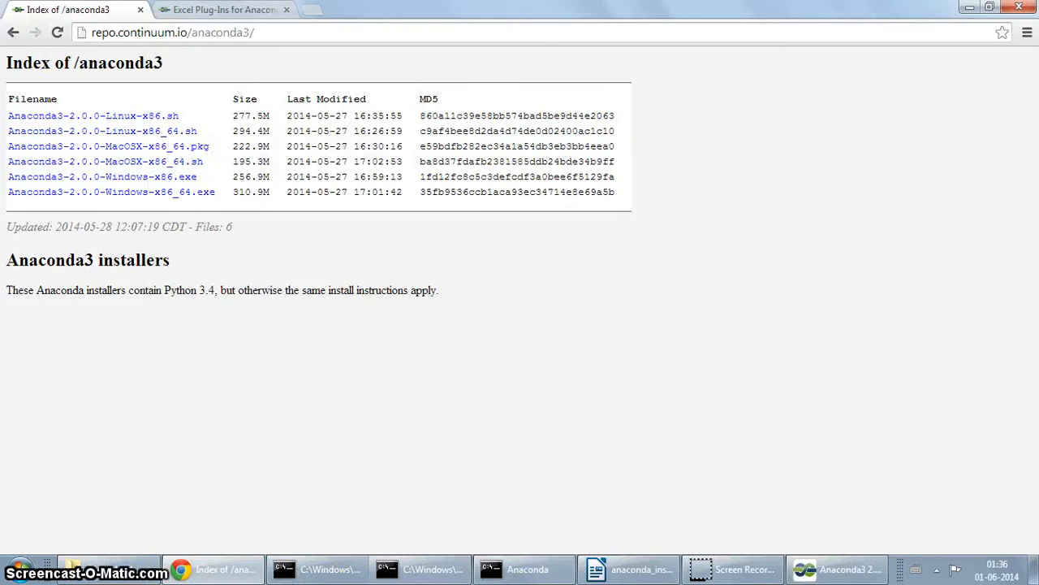
Step: Return to the continuum.io downloads page in Chrome, scroll through it, then bring back the running installer
click(13, 32)
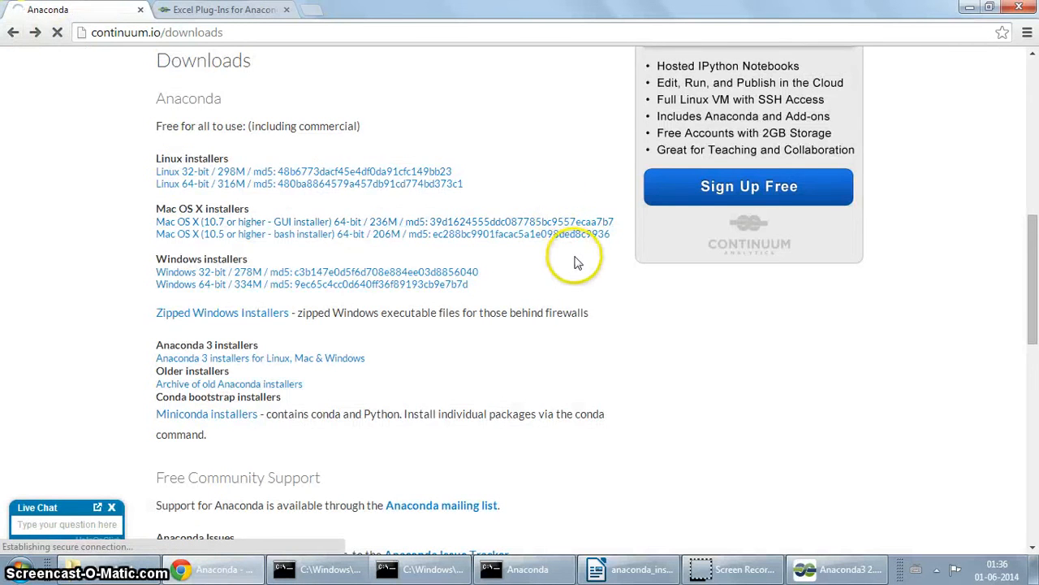
scroll(574, 262, up, 8)
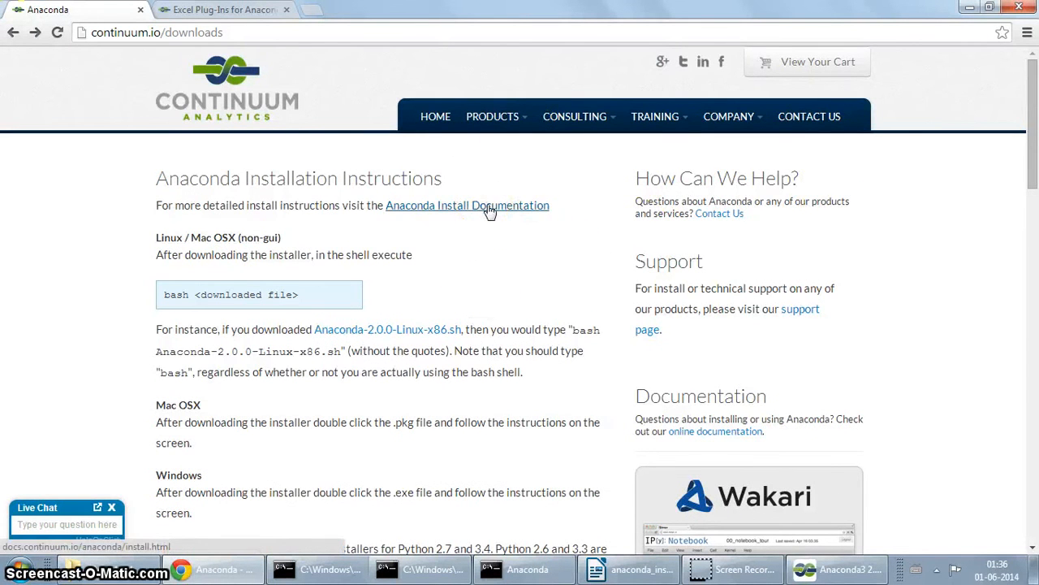
scroll(777, 243, down, 3)
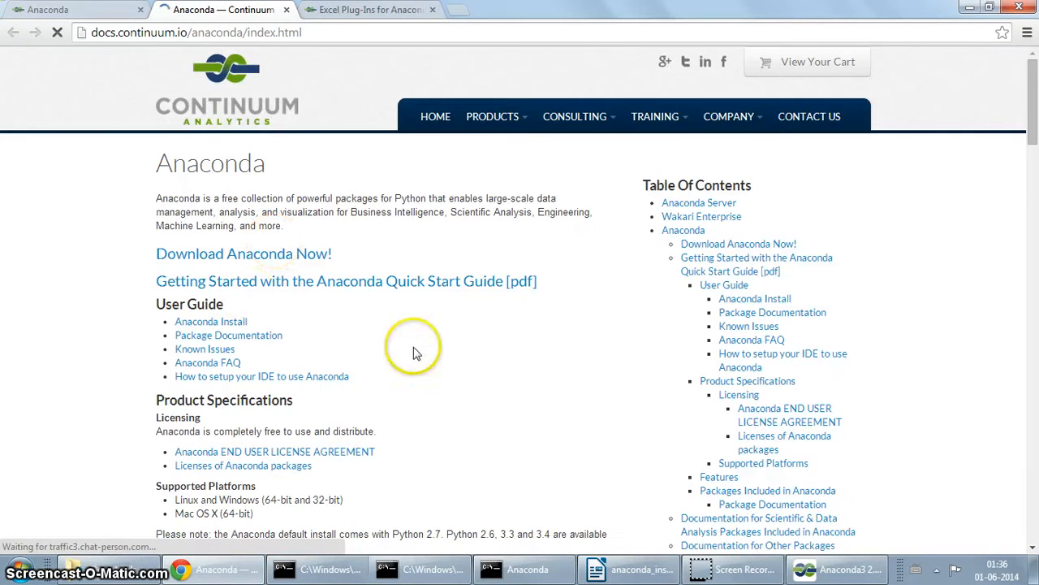
scroll(413, 353, down, 1)
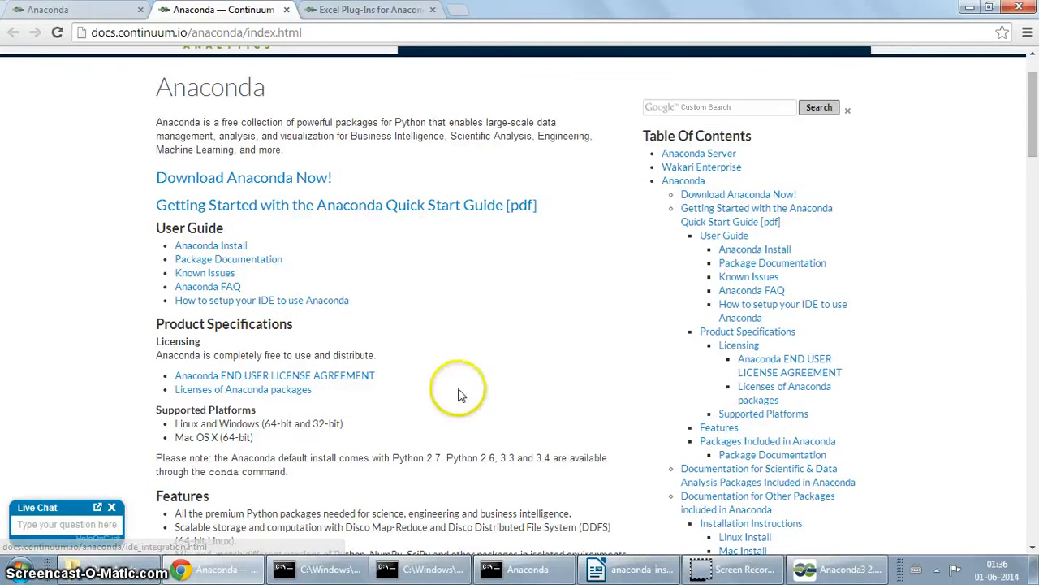
click(864, 573)
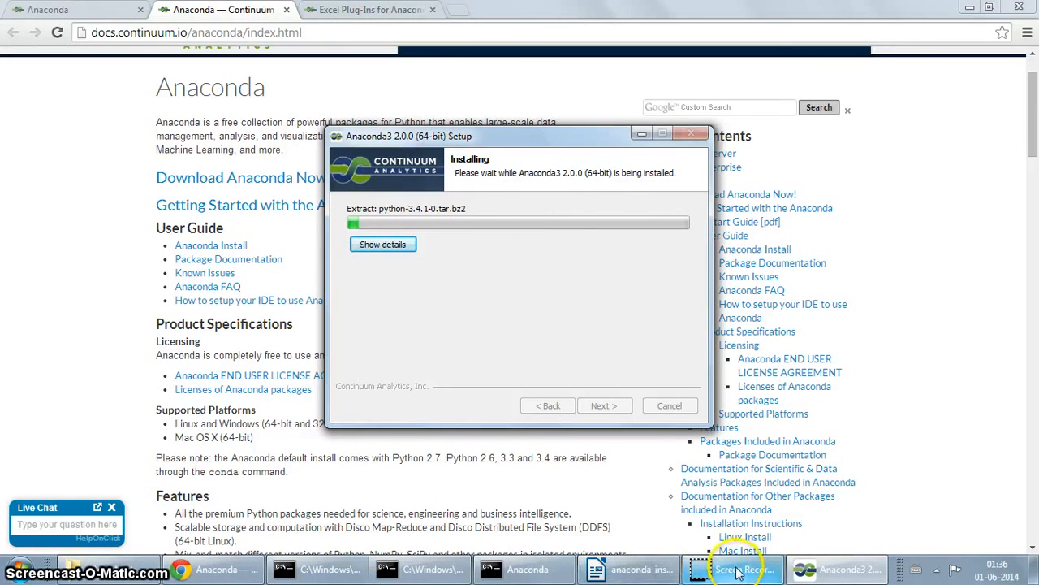
Step: Show the installation details and complete the Anaconda3 setup into C:\Anaconda3-installation, closing the wizard
mouse_move(737, 573)
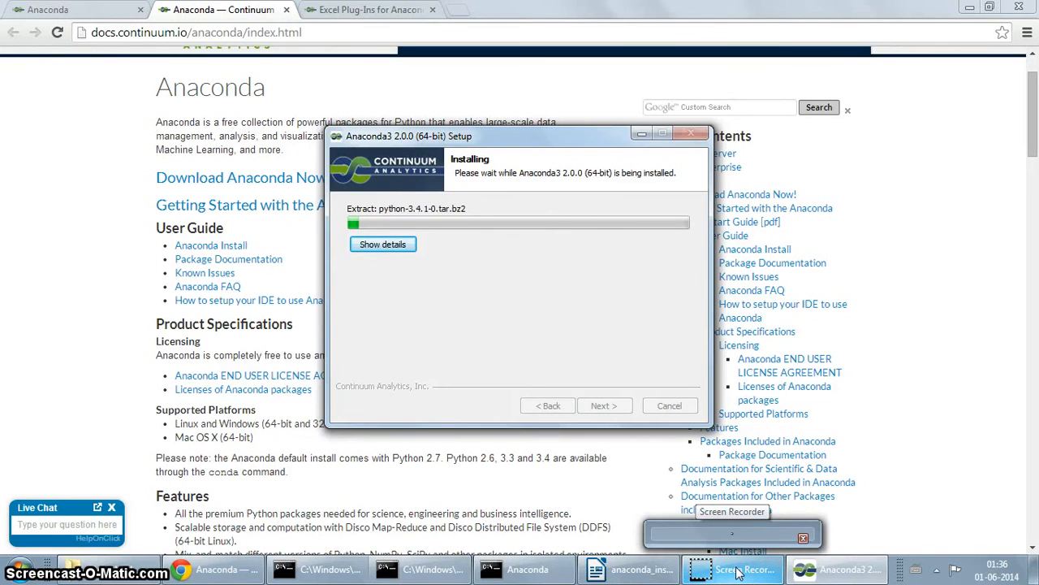
click(383, 244)
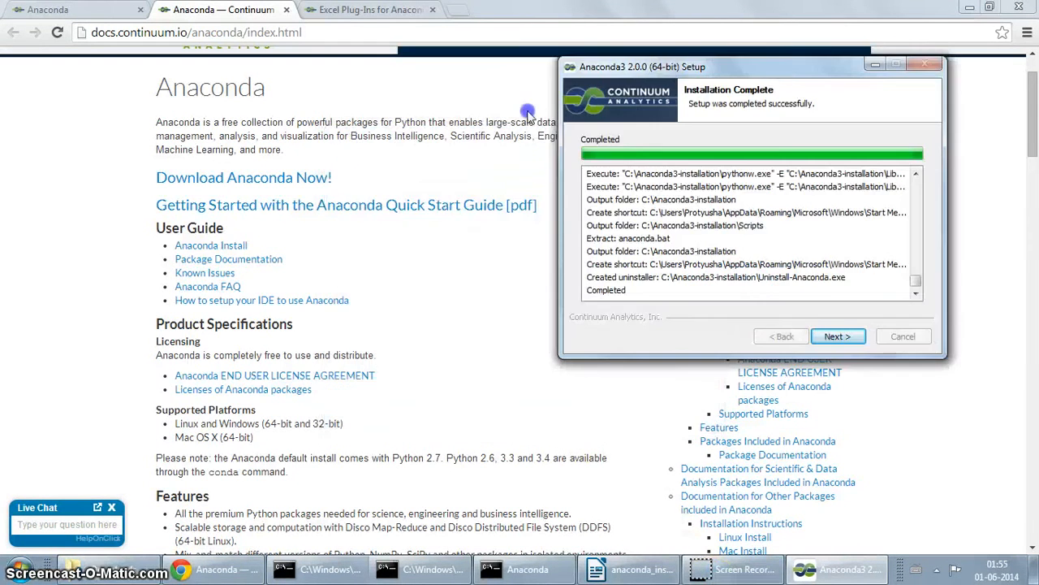
drag(792, 53, 652, 92)
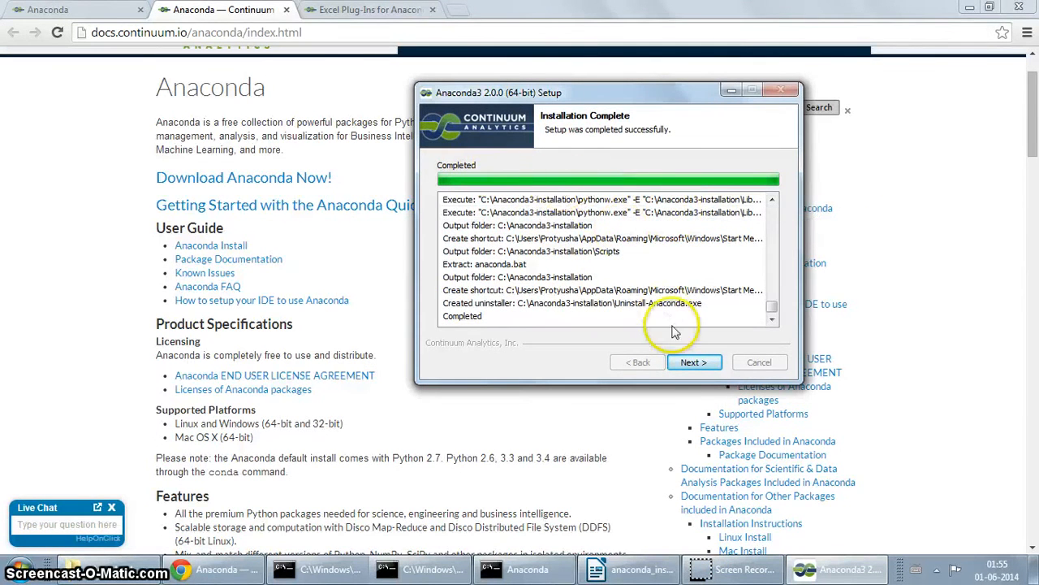
click(686, 362)
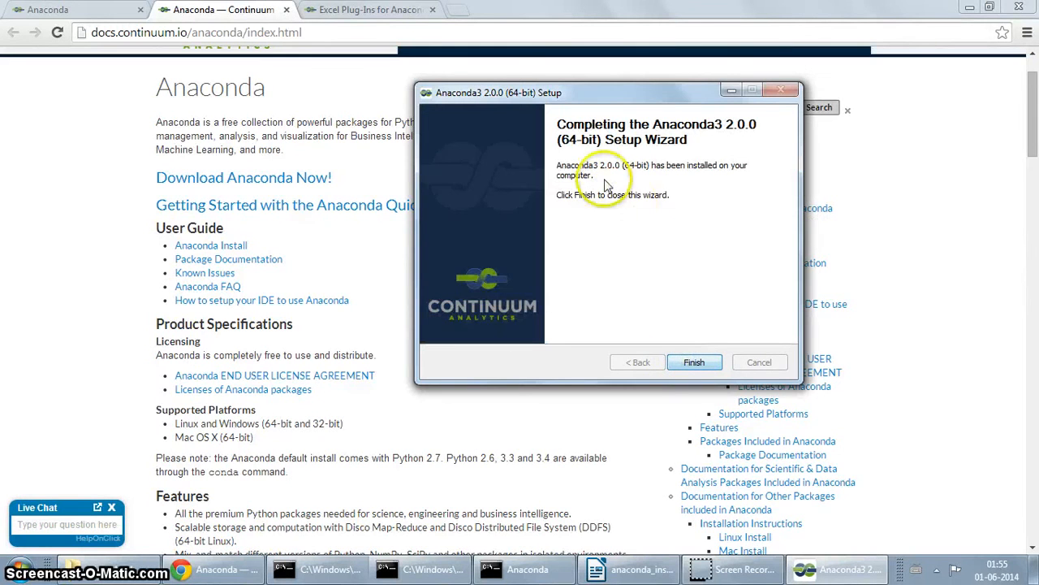
click(700, 364)
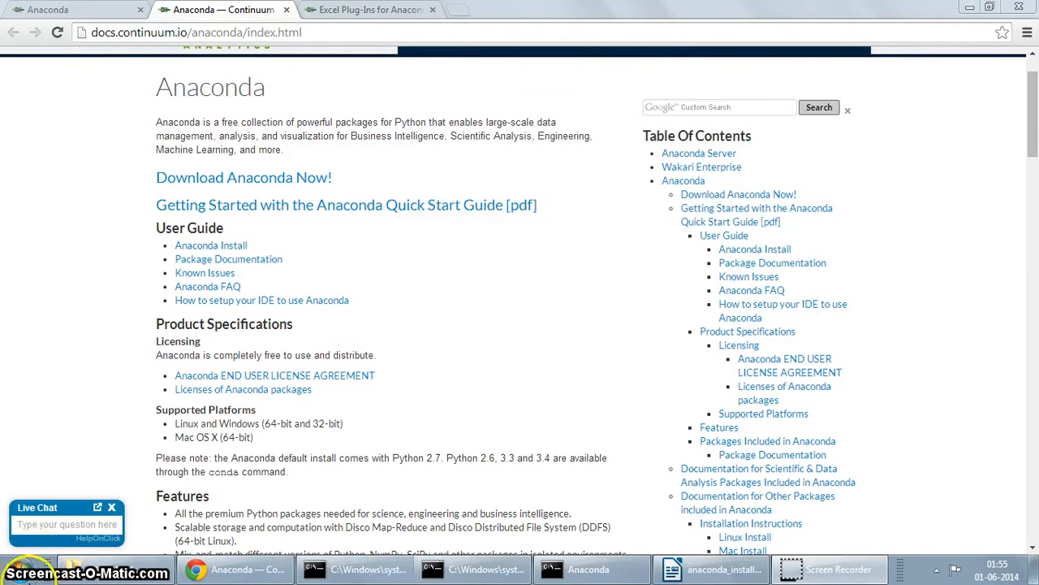
Step: Open C:\Anaconda3-installation in Explorer via Start > All Programs > Anaconda (64-bit) > Browse Anaconda Installation Directory
click(18, 570)
click(51, 503)
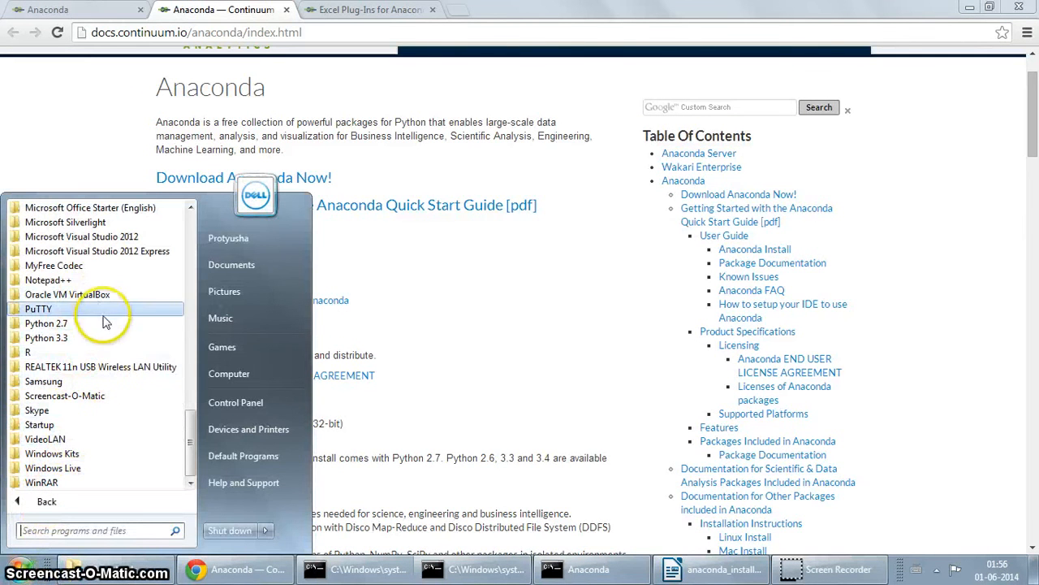
drag(184, 438, 185, 275)
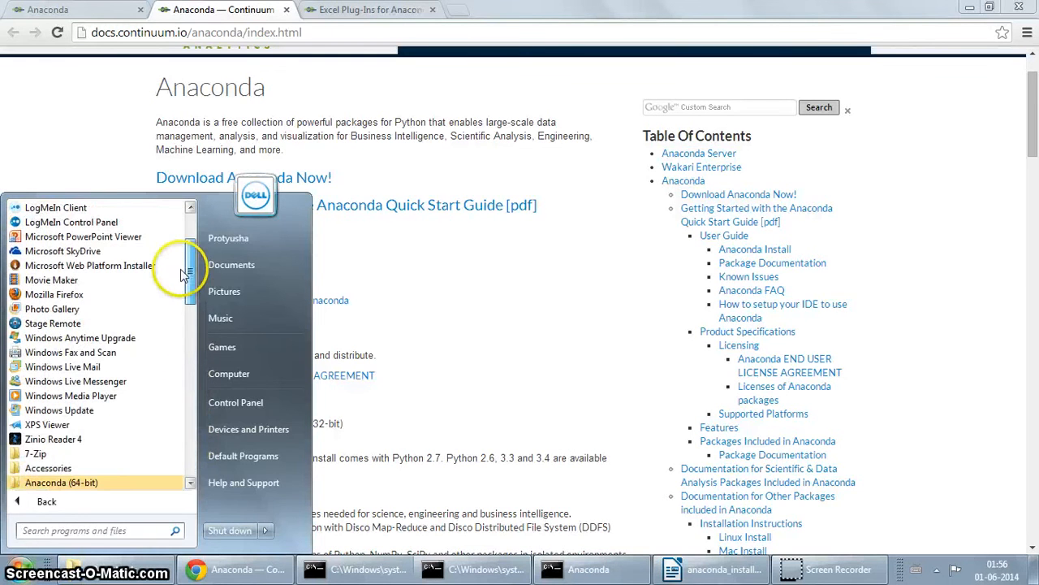
click(81, 483)
scroll(73, 357, down, 1)
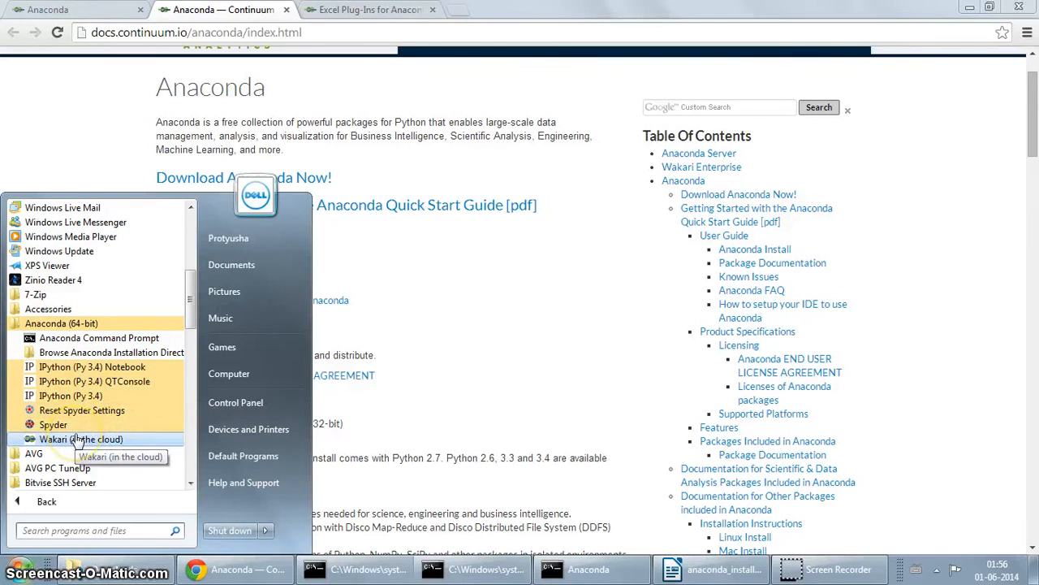
click(95, 341)
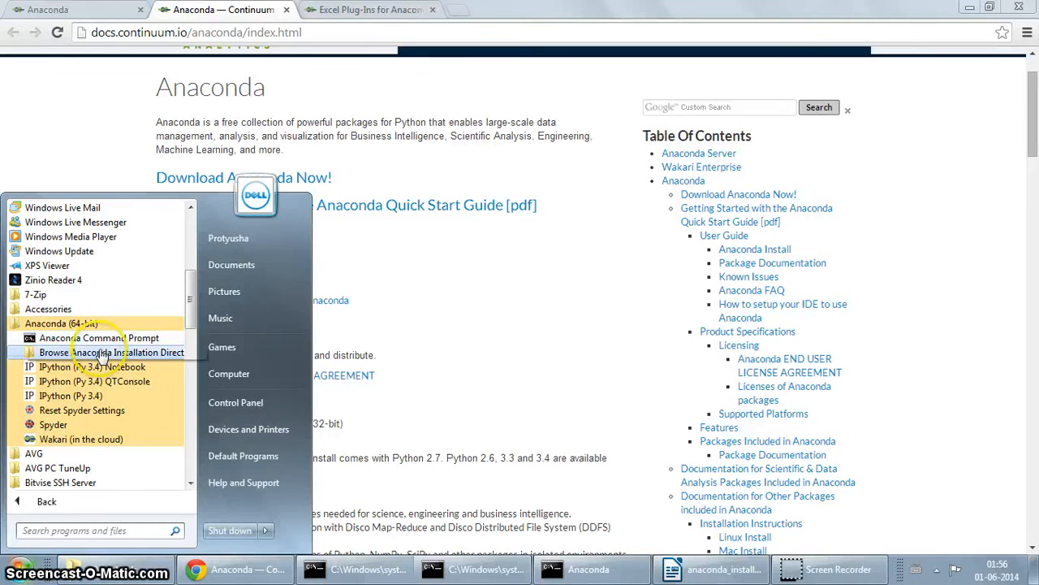
click(106, 357)
click(103, 355)
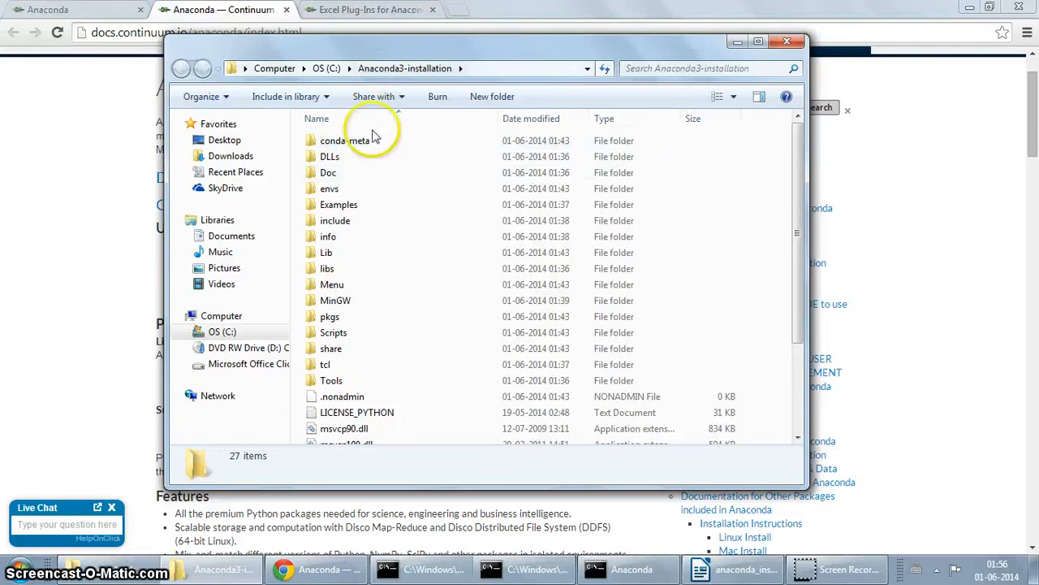
scroll(438, 256, down, 3)
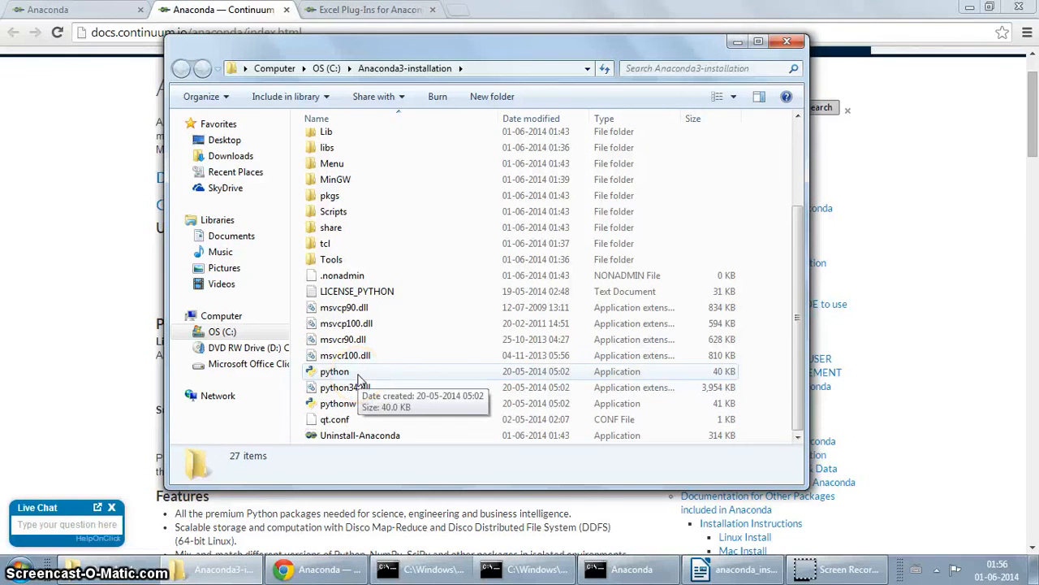
Step: Launch Anaconda's python.exe, print sys.path after import sys, then minimize the console
double_click(358, 379)
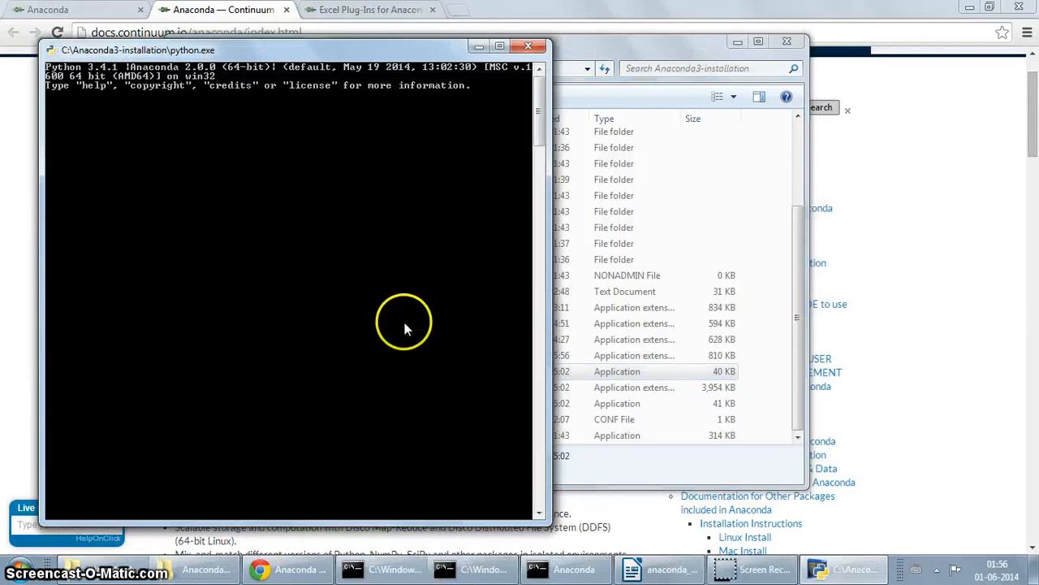
drag(236, 59, 432, 73)
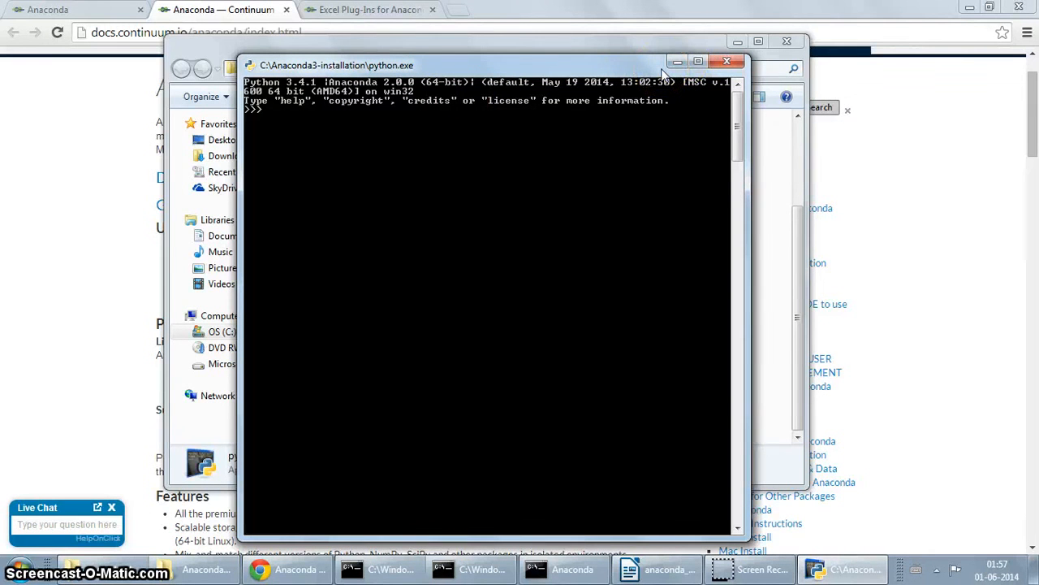
text(im)
text(pa)
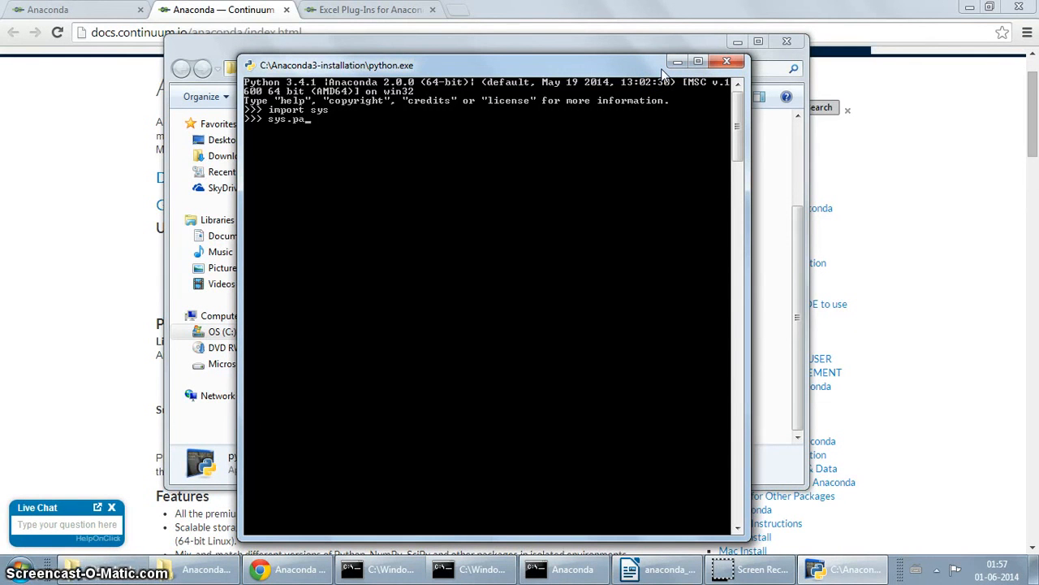
text(th)
key(Return)
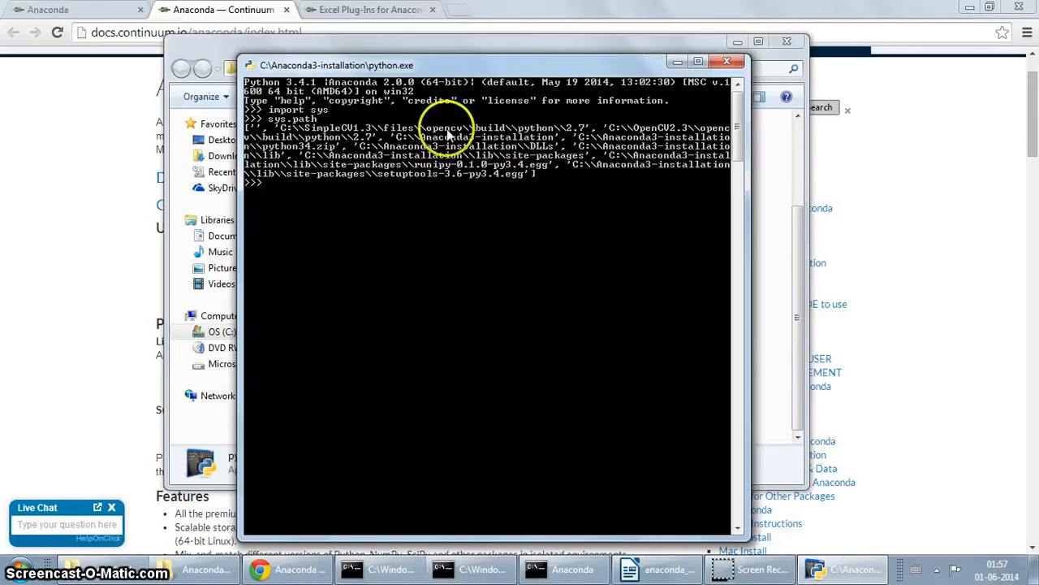
click(677, 63)
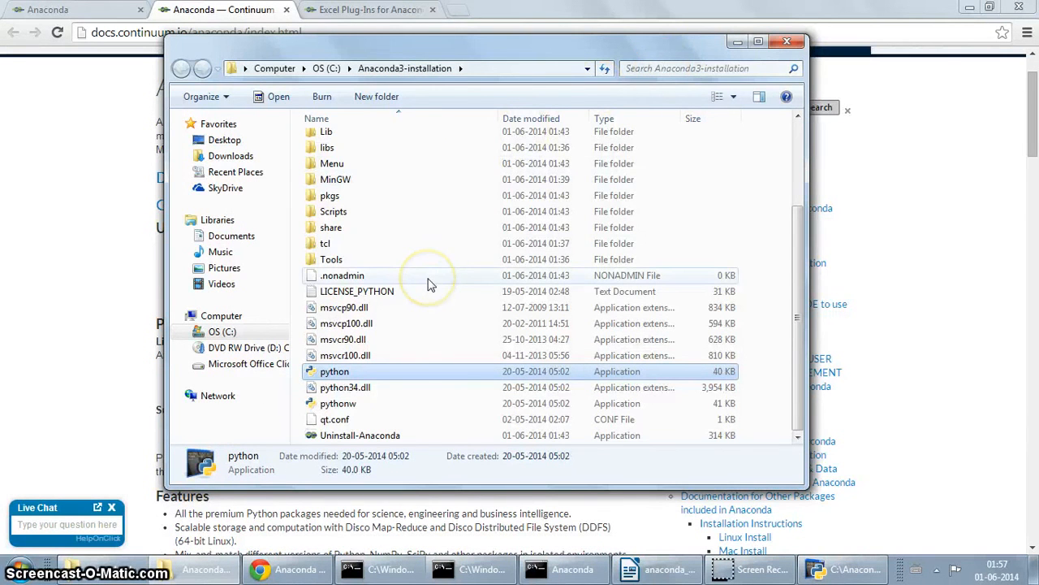
Step: Open the Lib folder and then its idlelib subfolder inside Anaconda3-installation
scroll(430, 284, up, 3)
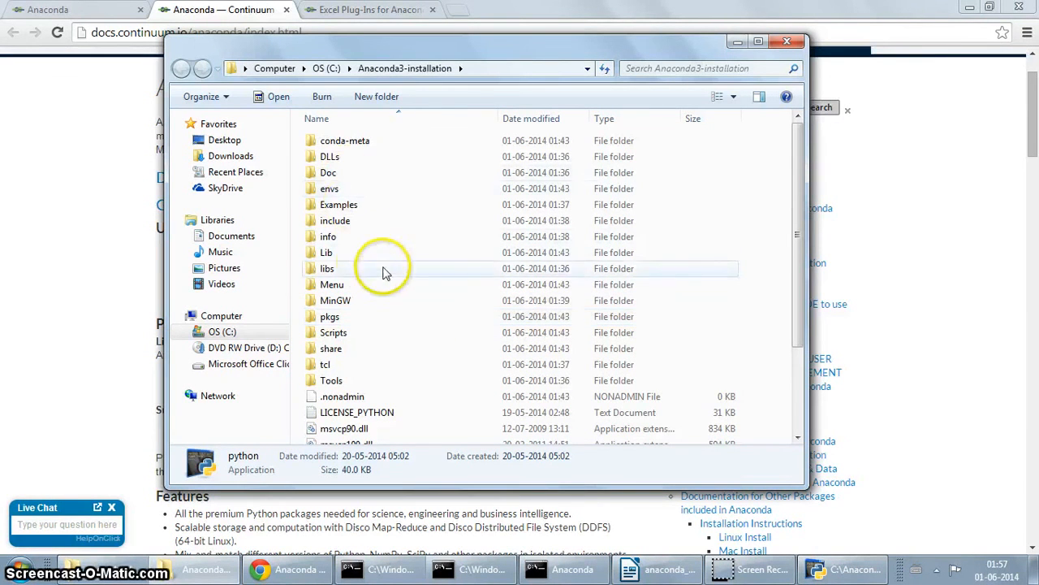
double_click(329, 253)
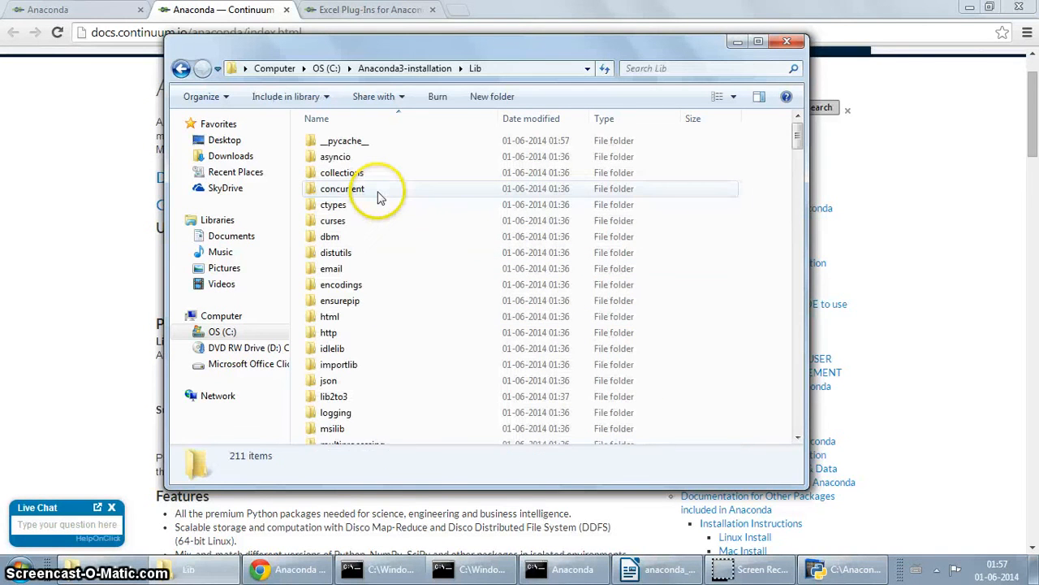
scroll(401, 320, down, 9)
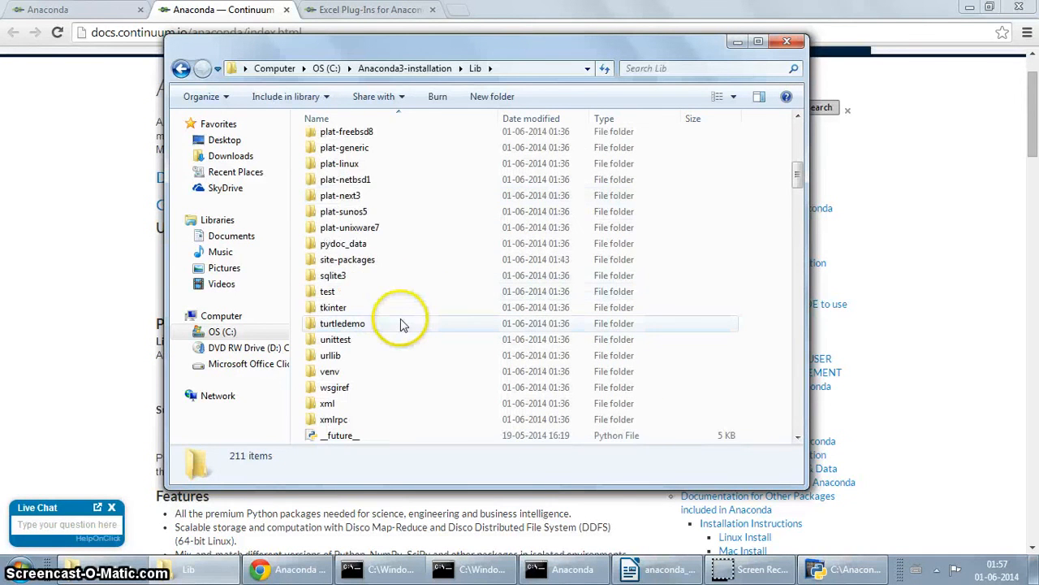
scroll(399, 320, up, 5)
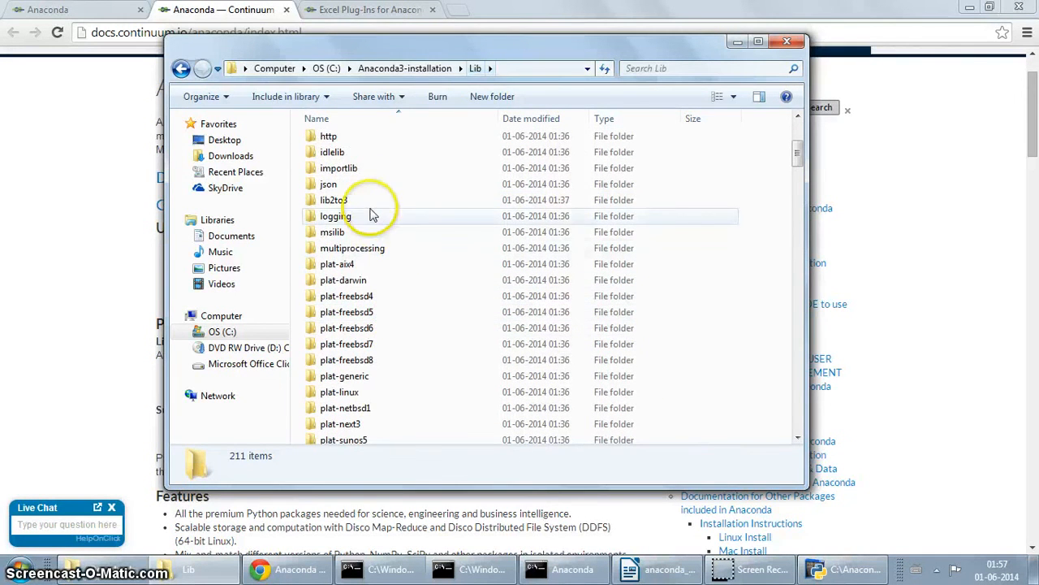
double_click(333, 152)
Step: Run the idle batch file in idlelib to start the IDLE Python 3.4.1 Shell
scroll(382, 293, down, 2)
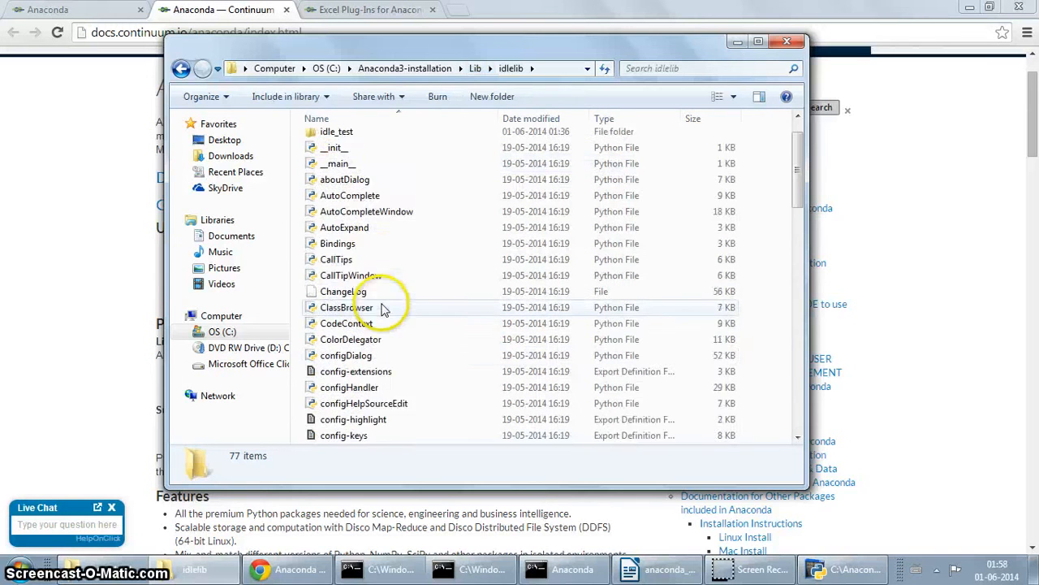
scroll(381, 353, down, 3)
scroll(380, 341, up, 2)
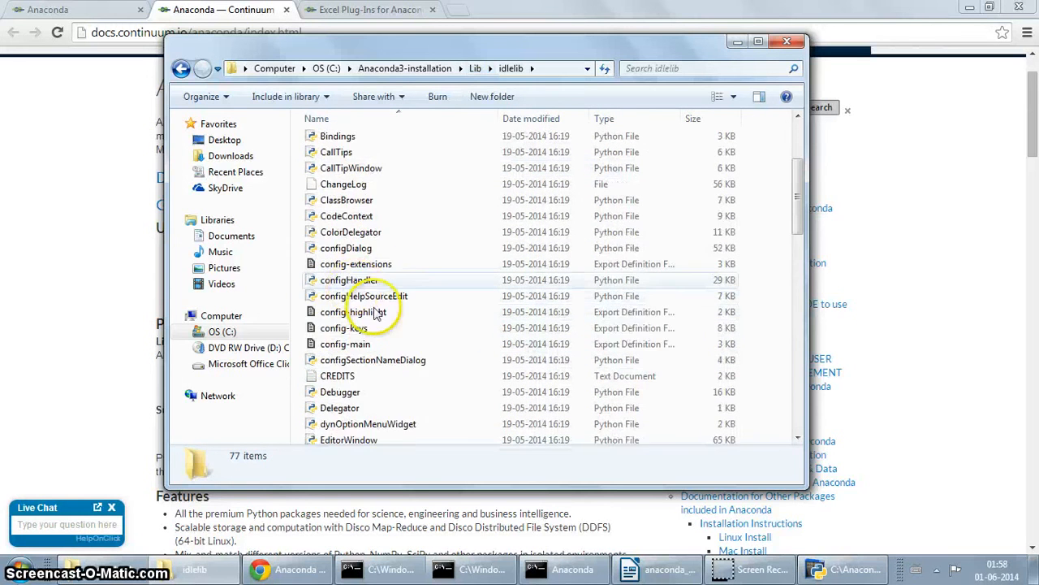
scroll(384, 331, down, 6)
scroll(382, 325, down, 3)
scroll(371, 252, up, 2)
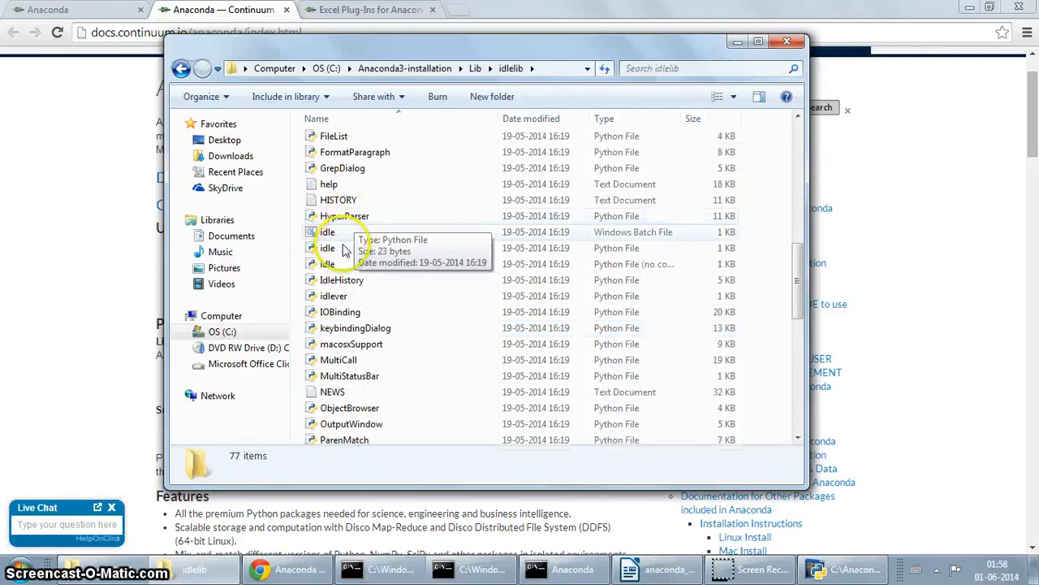
click(330, 233)
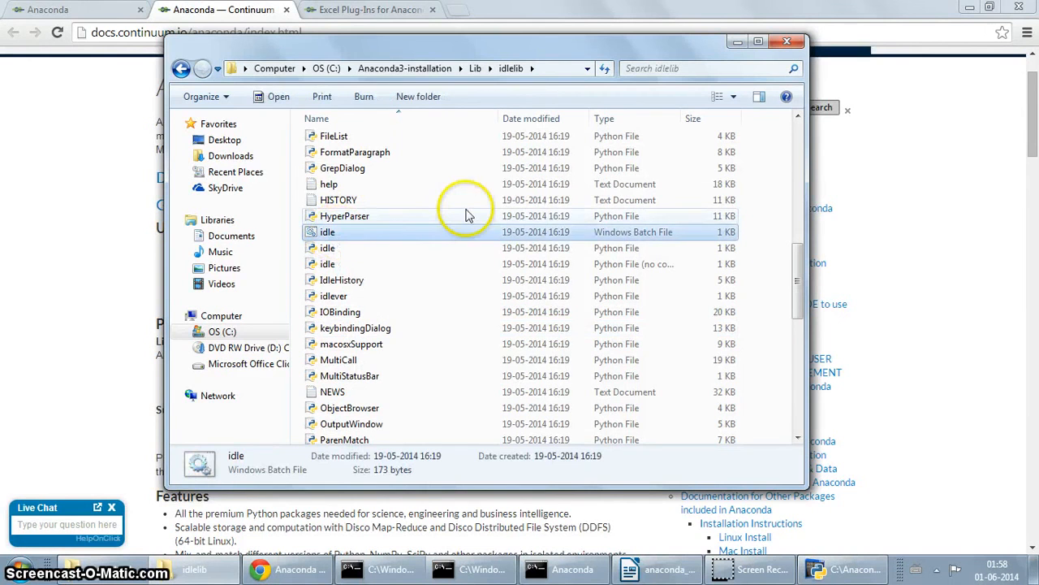
click(821, 572)
click(822, 571)
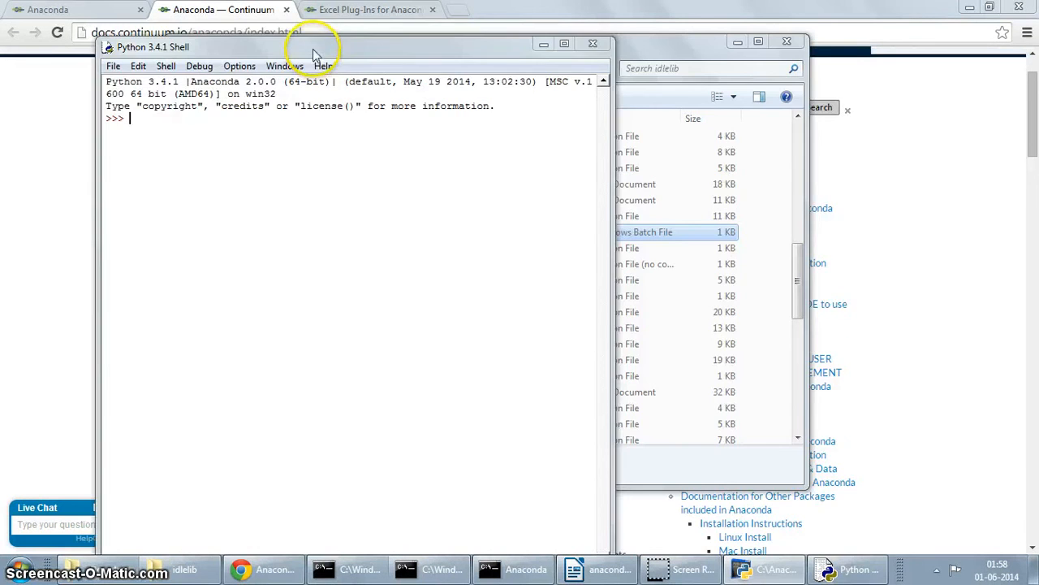
Step: Move the IDLE Shell window right and create a new Untitled script with File > New File
drag(309, 47, 563, 63)
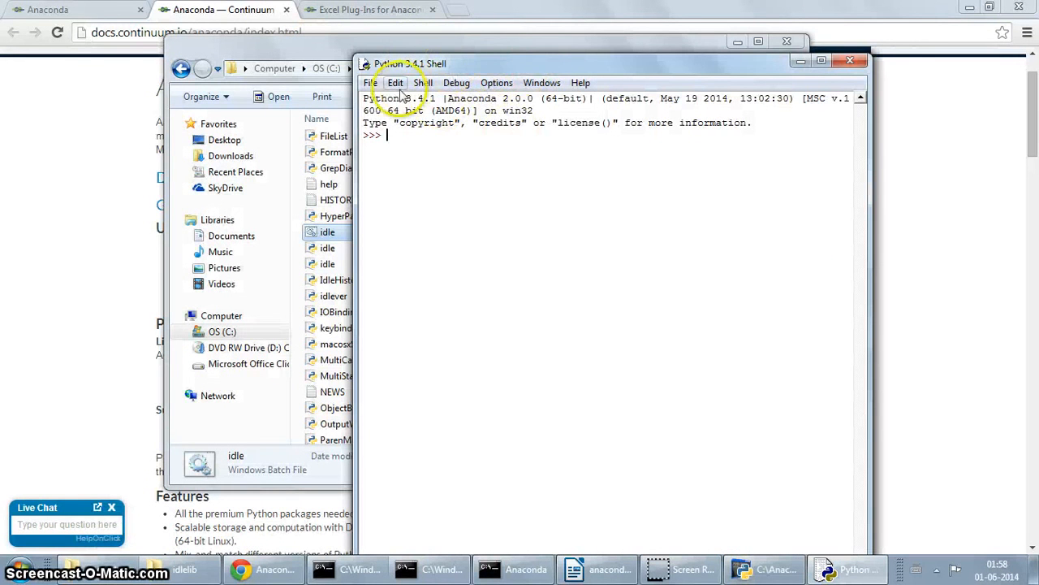
click(371, 84)
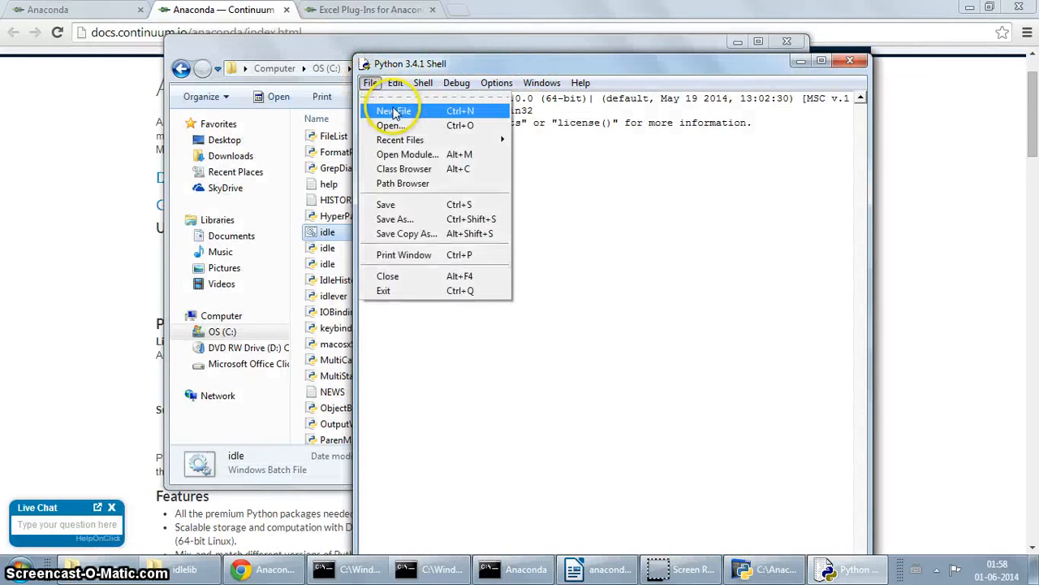
click(380, 111)
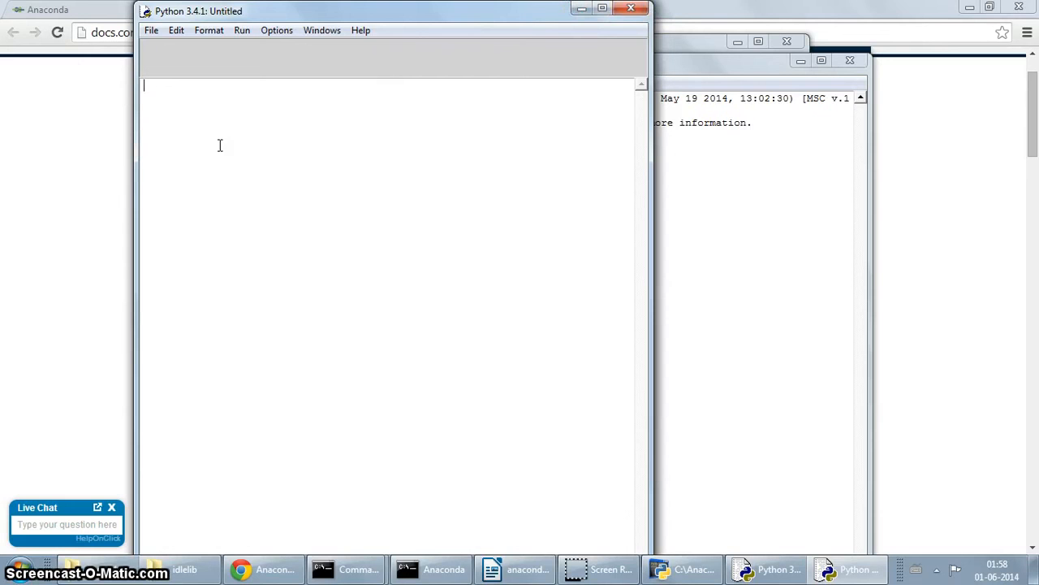
Step: Write the script lines import matplotlib.pyplot as plt, plt.plot([1,2,3]) and plt.show()
text(fro)
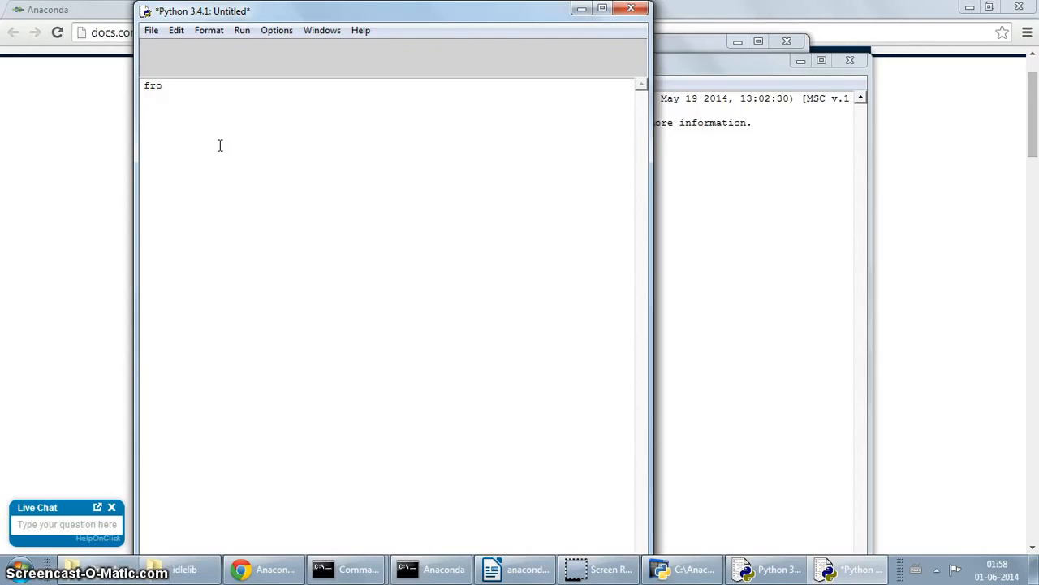
text(m)
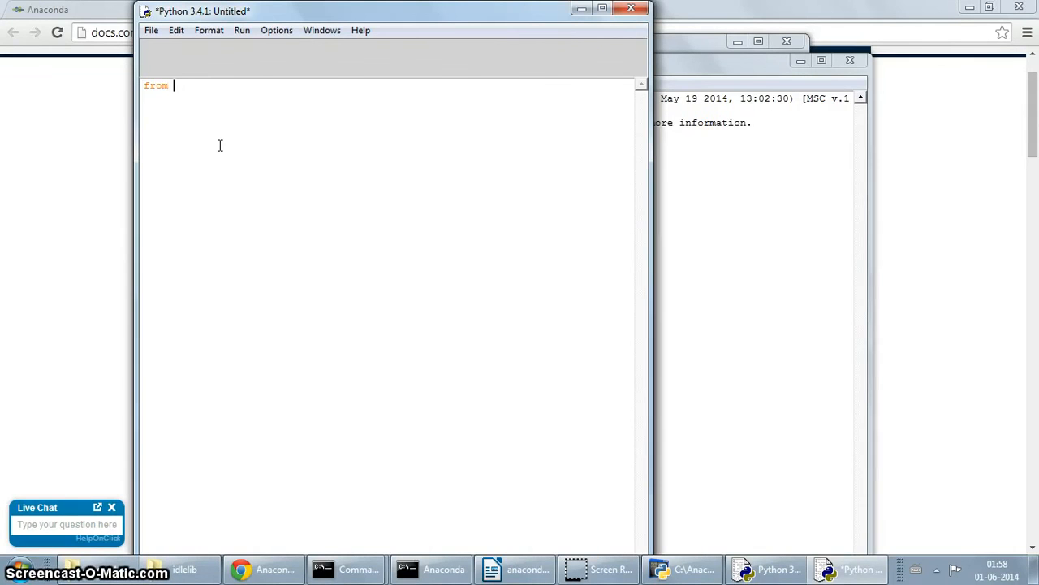
text( may)
key(BackSpace)
key(BackSpace)
key(BackSpace)
key(BackSpace)
key(BackSpace)
key(BackSpace)
key(BackSpace)
key(BackSpace)
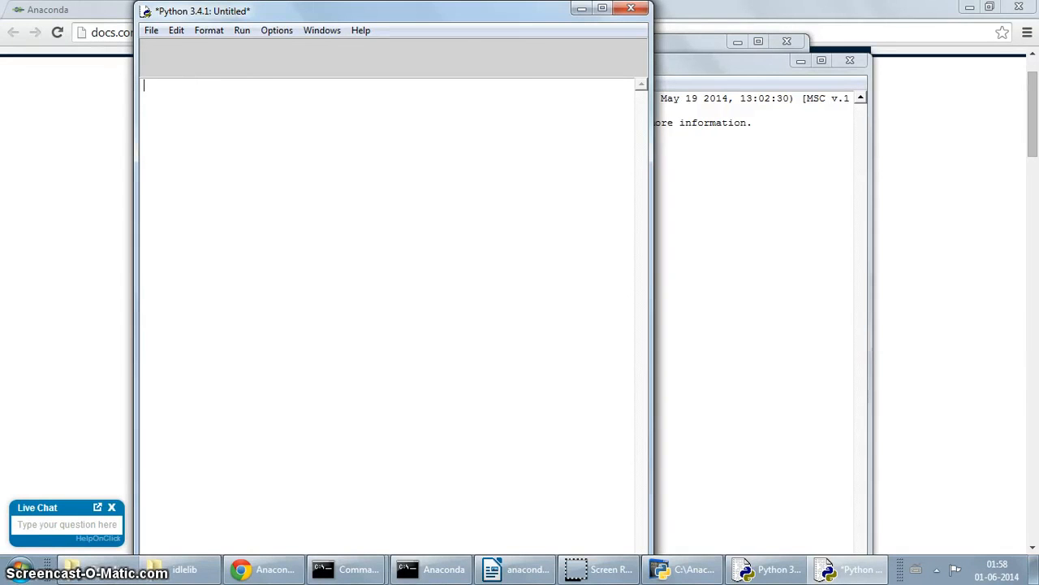
text(import ma)
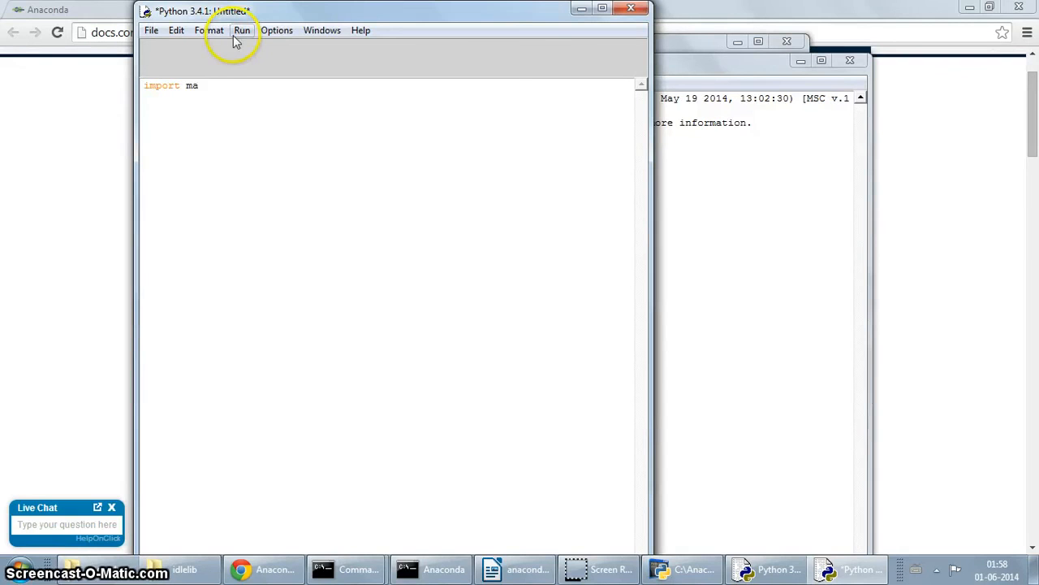
text(tplotlib.pyplot as plt)
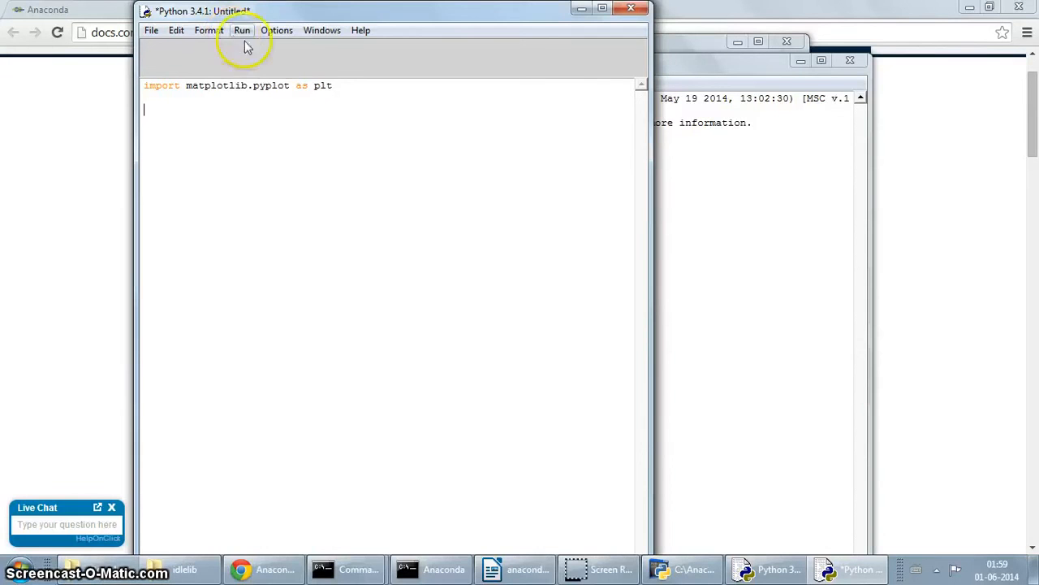
text(plt.plot([1,2,3]))
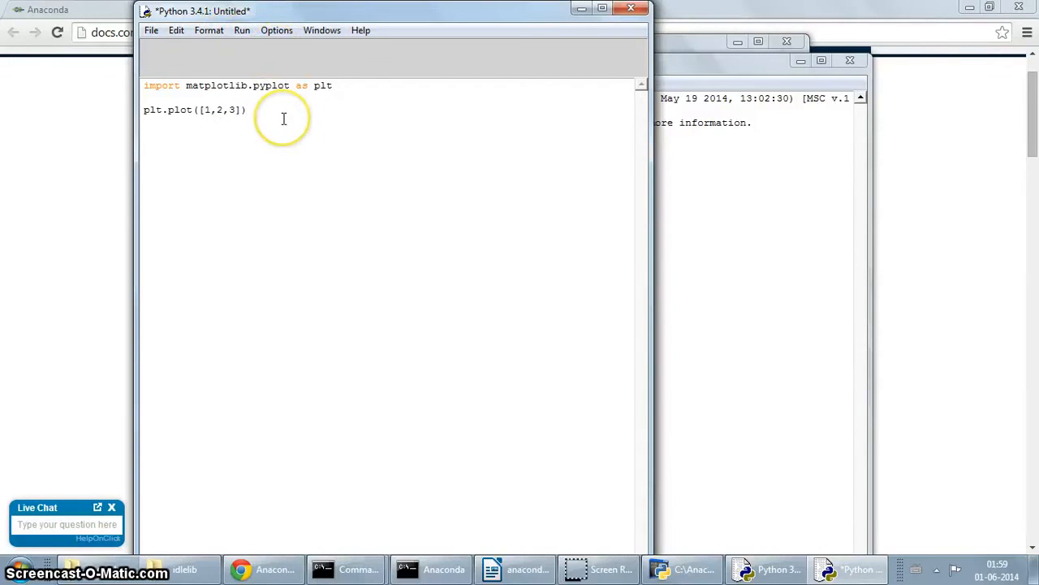
key(Return)
text(plt.show())
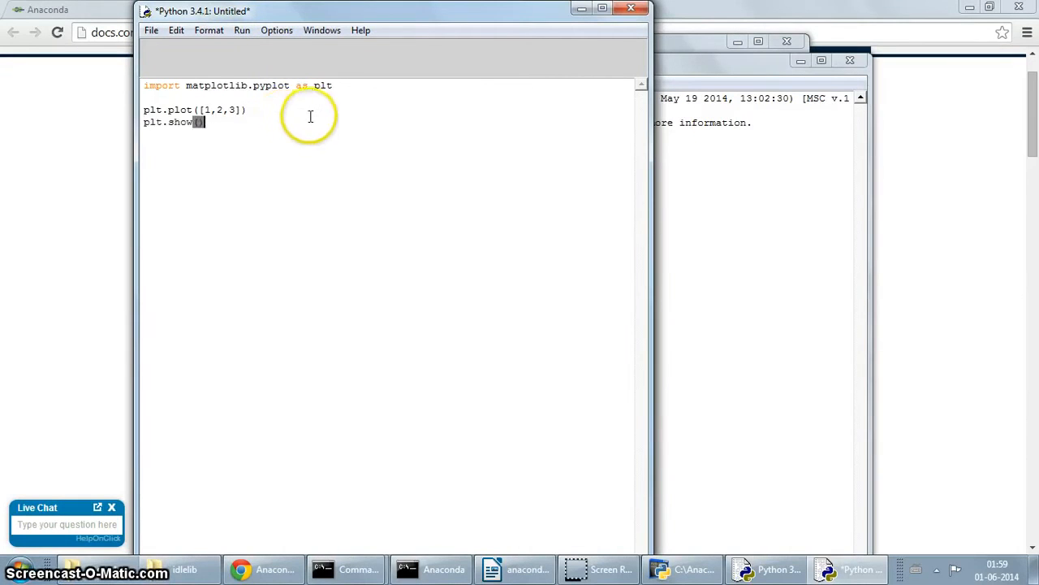
click(150, 33)
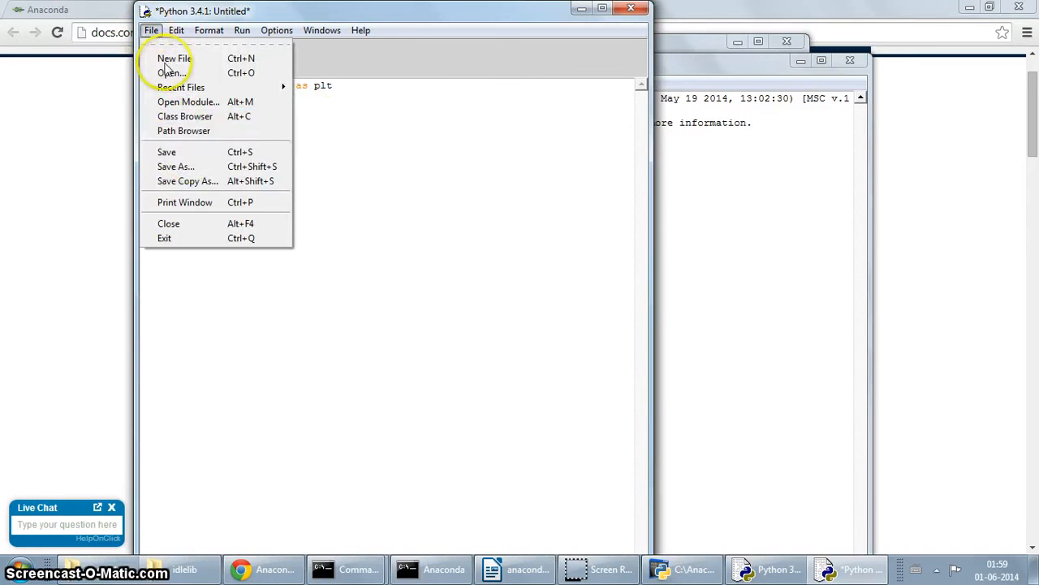
Step: Save the matplotlib script with Save As as plot.py in the Desktop folder
click(182, 166)
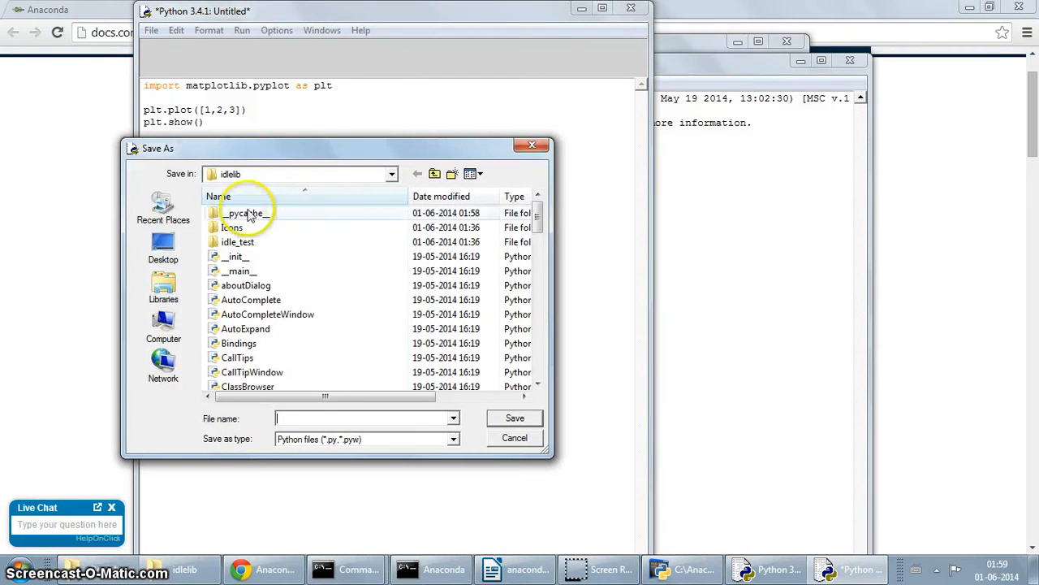
click(434, 174)
click(435, 173)
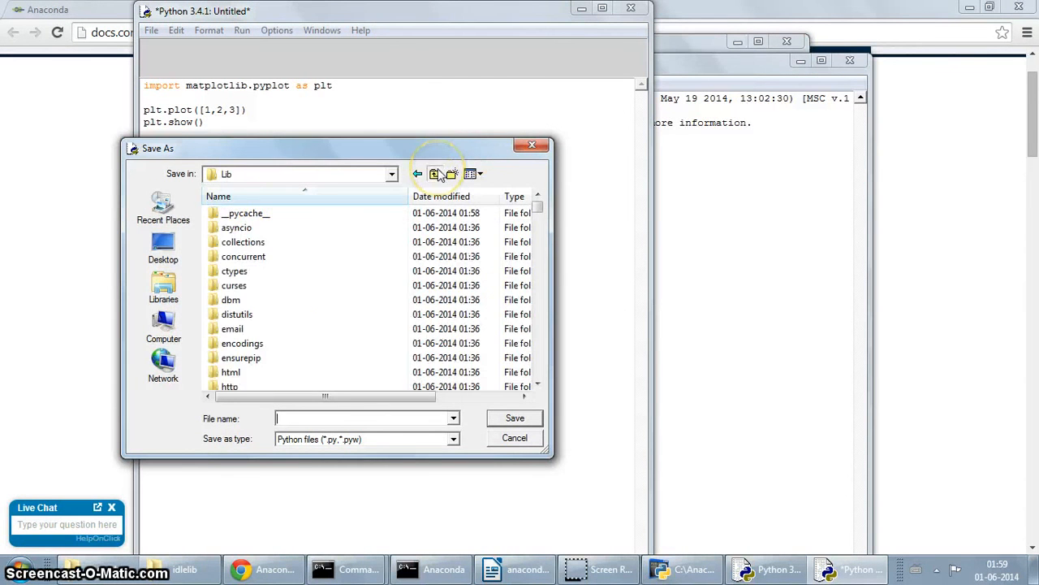
click(164, 245)
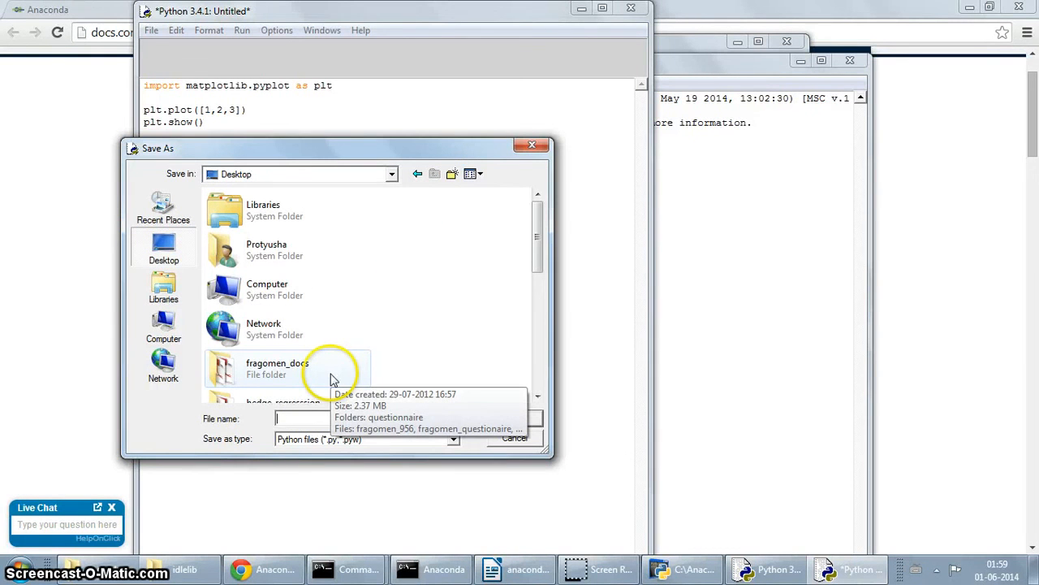
text(plot.py)
key(Return)
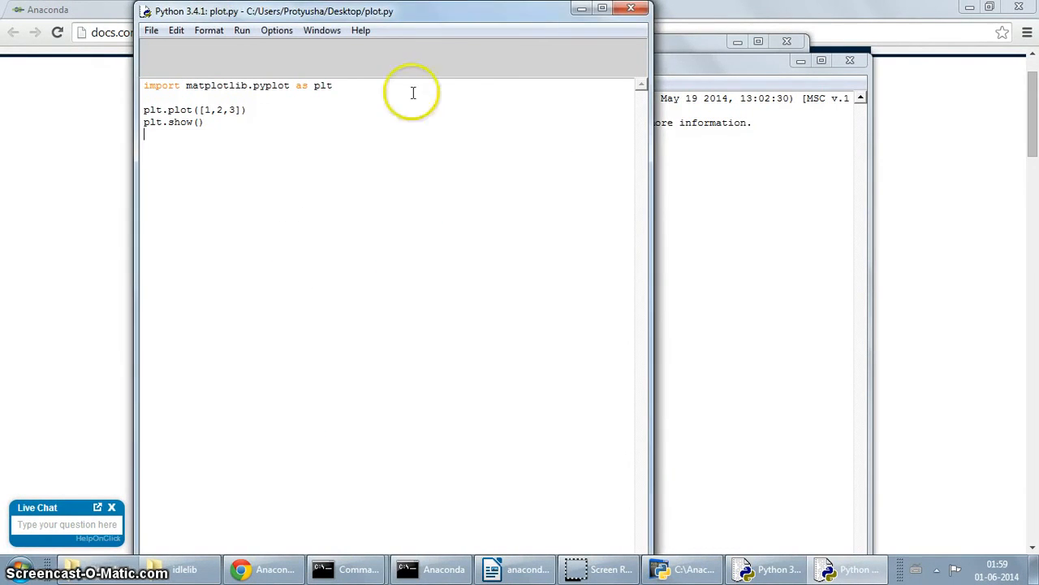
Step: Run plot.py as a module, view the Figure 1 line plot, then close the figure and Shell
click(241, 30)
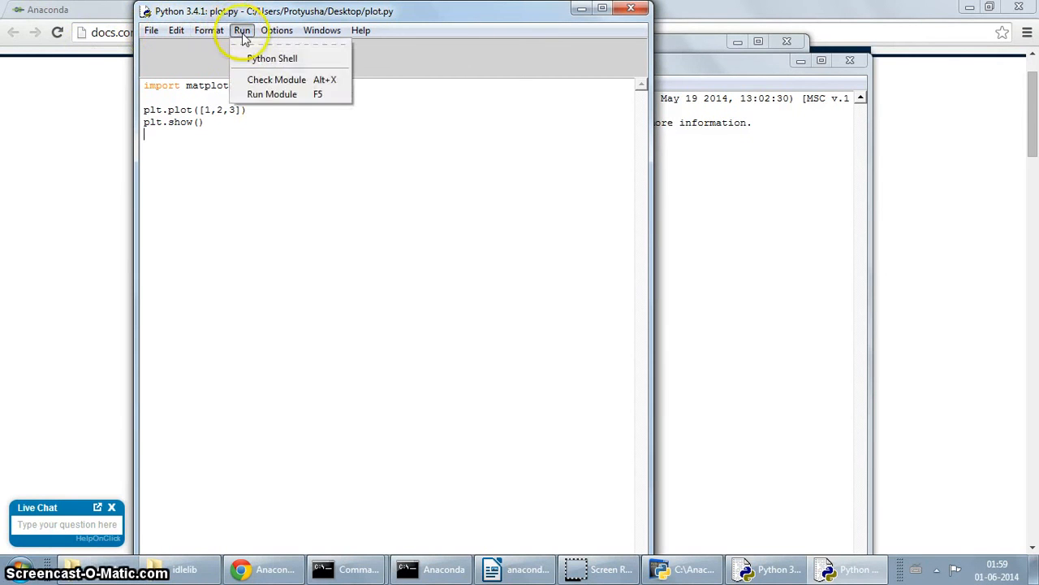
click(264, 95)
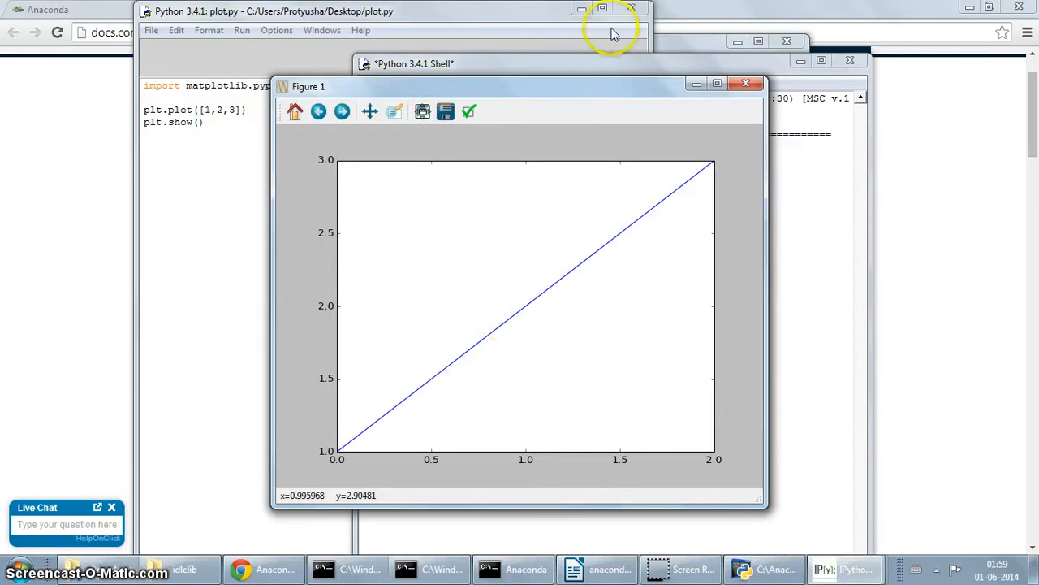
click(739, 83)
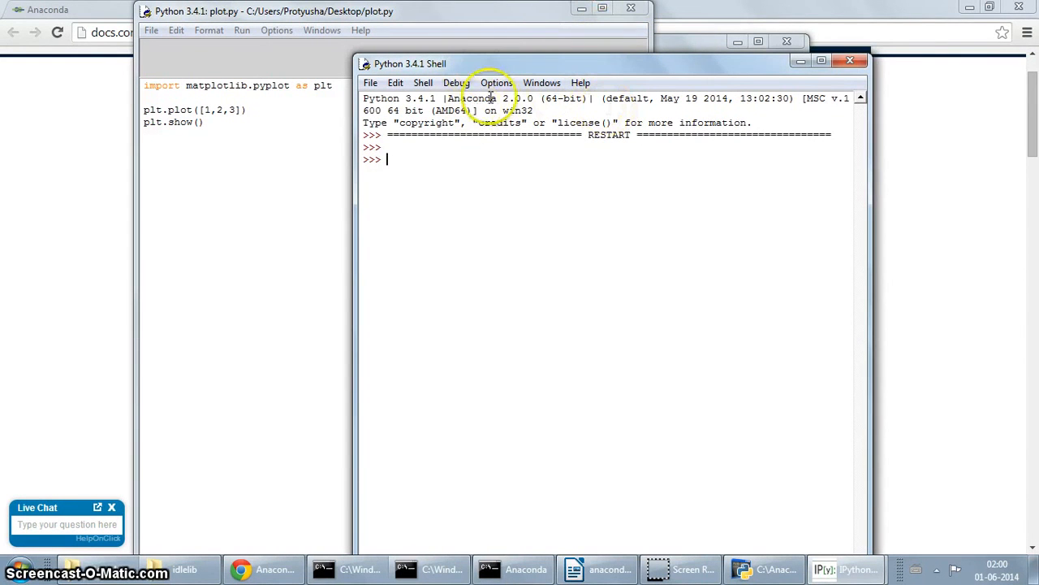
click(857, 61)
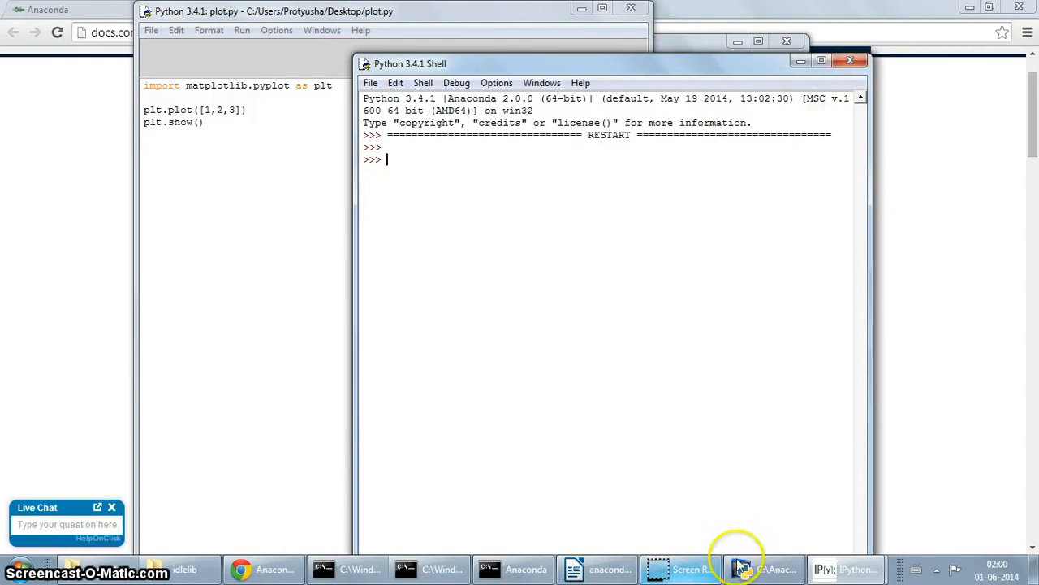
mouse_move(692, 573)
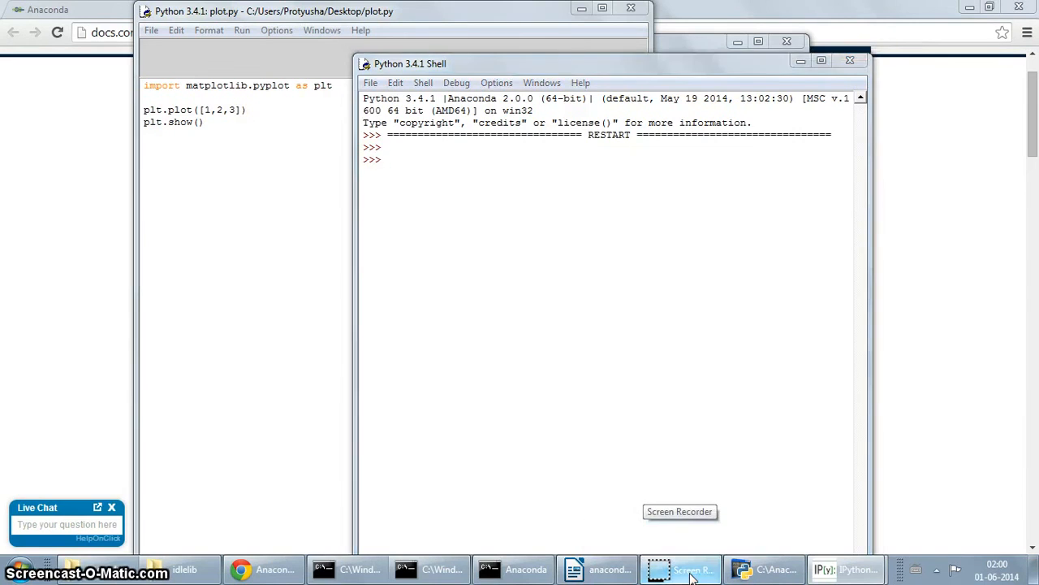